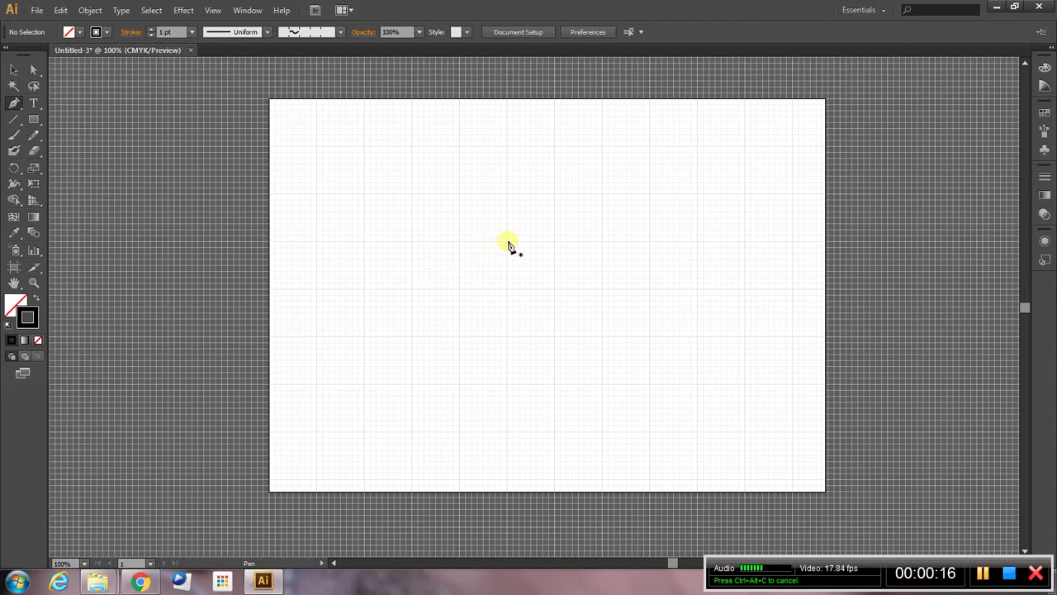
{"action": "left_click", "coordinate": [213, 11]}
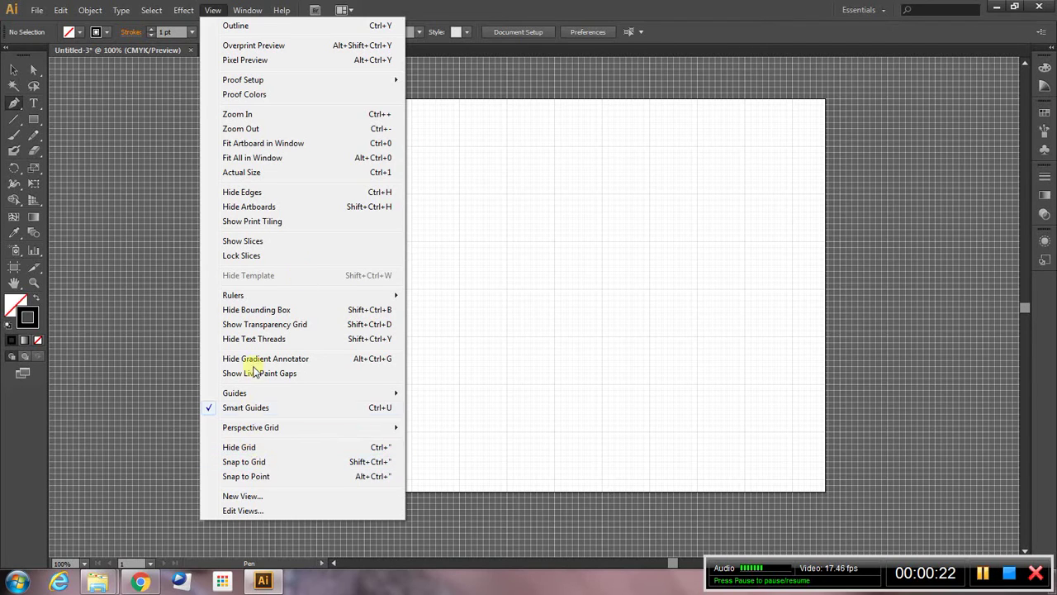
{"action": "left_click", "coordinate": [432, 12]}
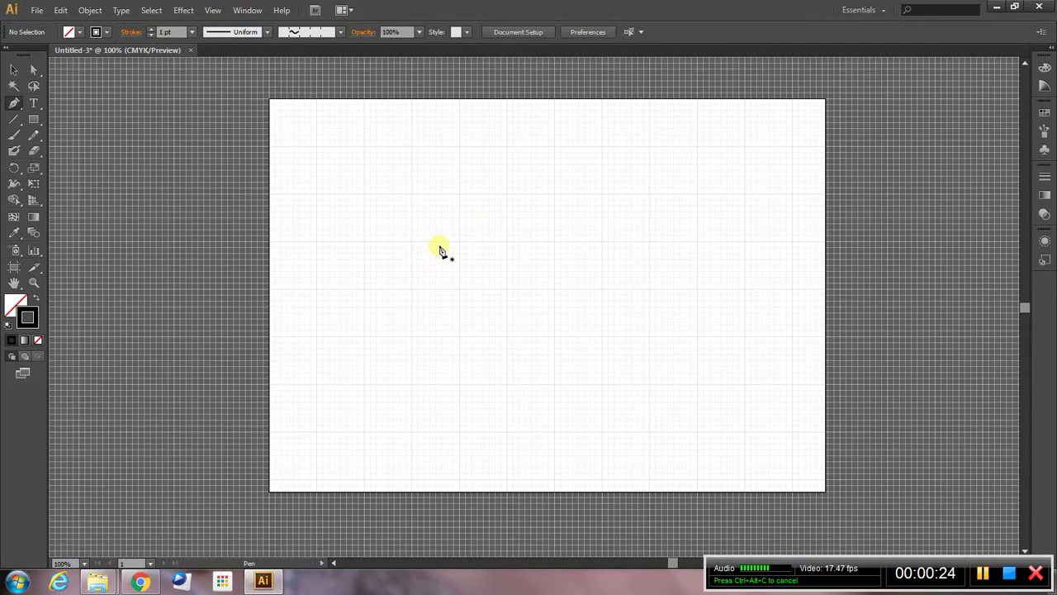
Step: Draw an open straight-segment path with the Pen tool through about (127, 75.8), (112.9, 69.5), (101.2, 75.8) and (127, 102.7) mm
{"action": "left_click", "coordinate": [507, 246]}
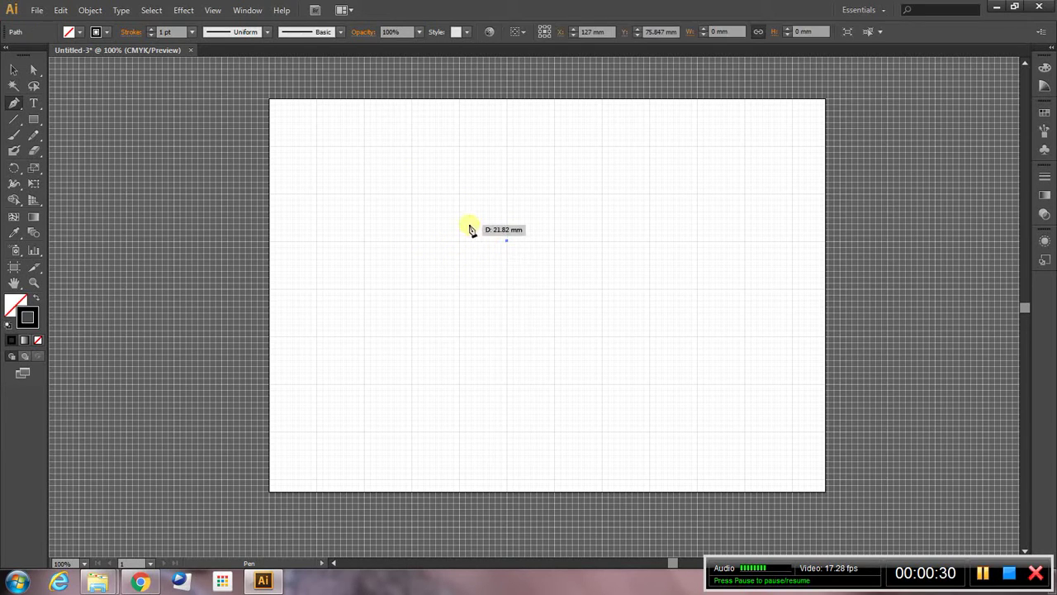
{"action": "left_click", "coordinate": [480, 229]}
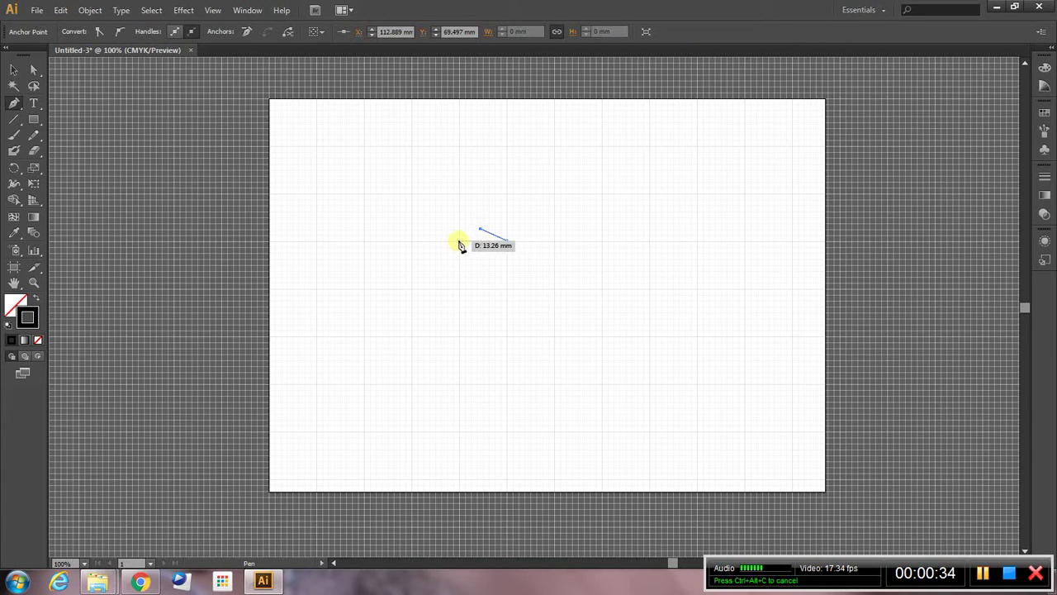
{"action": "left_click", "coordinate": [459, 240]}
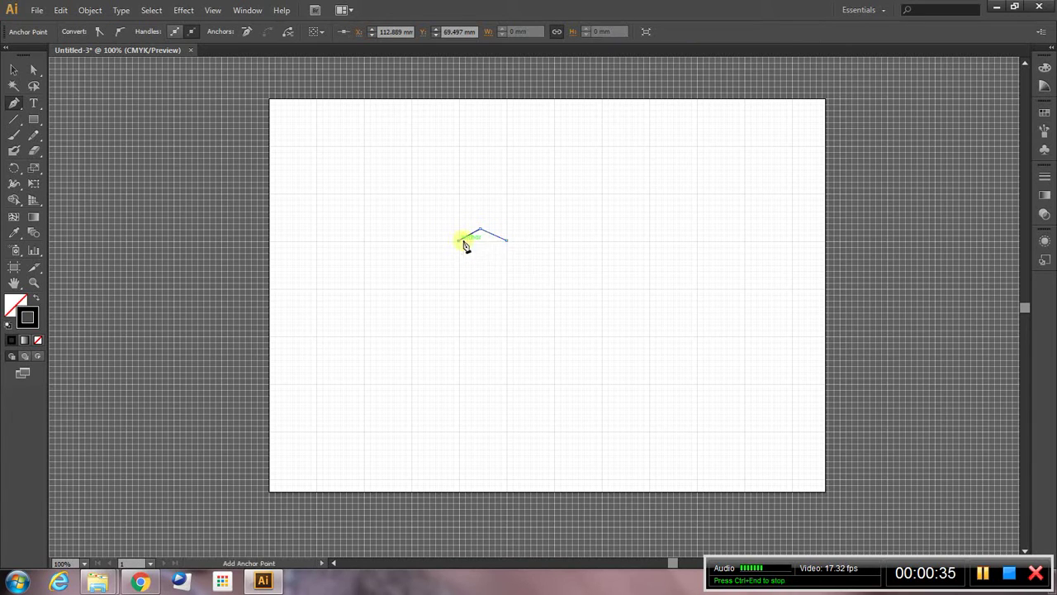
{"action": "left_click", "coordinate": [507, 290]}
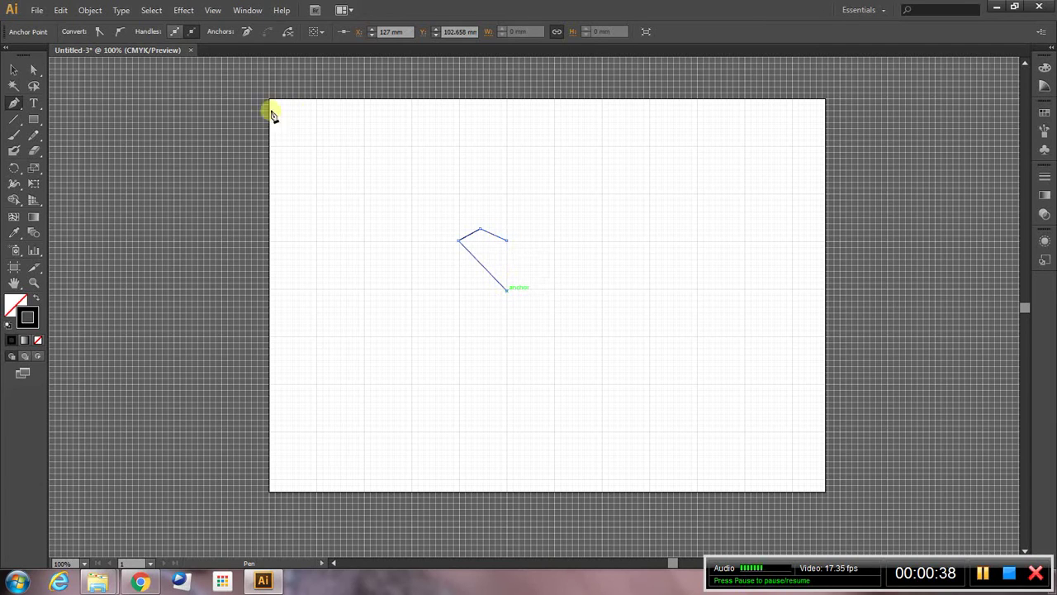
Step: Convert the path's upper and left corner anchors to smooth points and adjust them and their handles to form a rounded half heart
{"action": "left_click", "coordinate": [33, 72]}
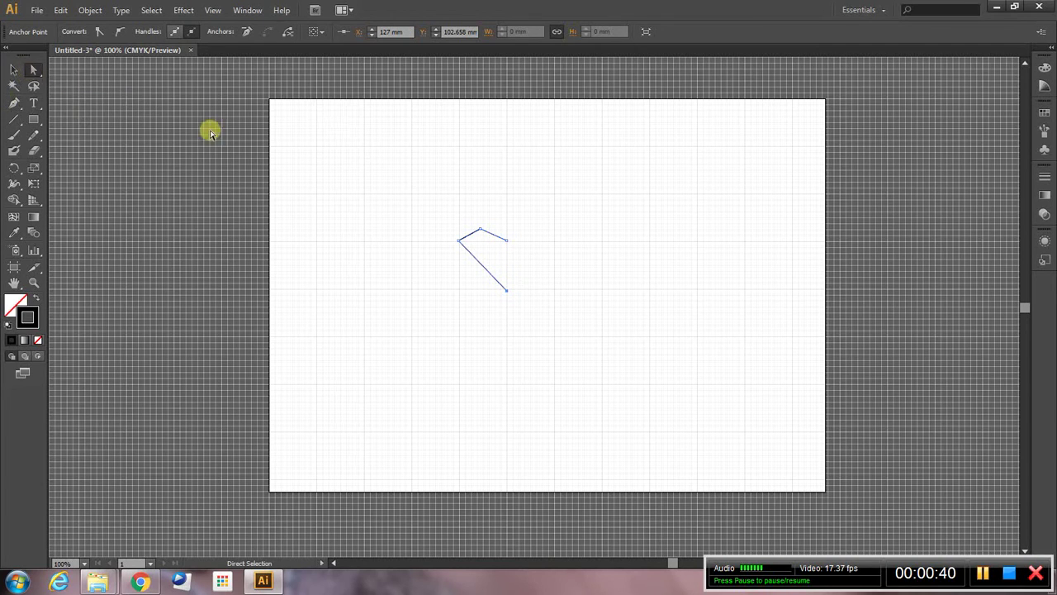
{"action": "left_click_drag", "start_coordinate": [476, 234], "coordinate": [478, 230]}
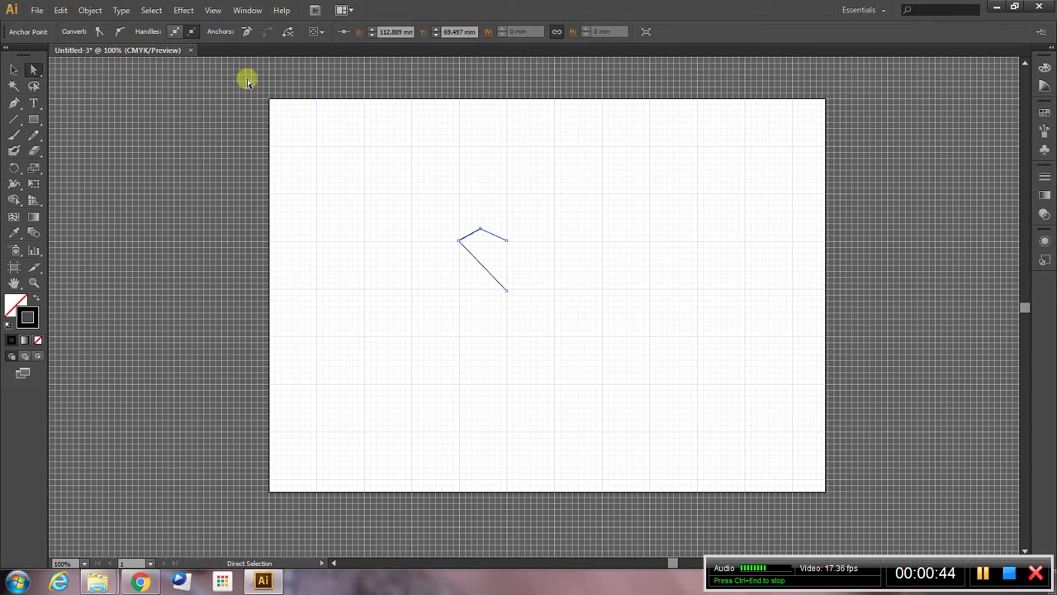
{"action": "left_click", "coordinate": [122, 33]}
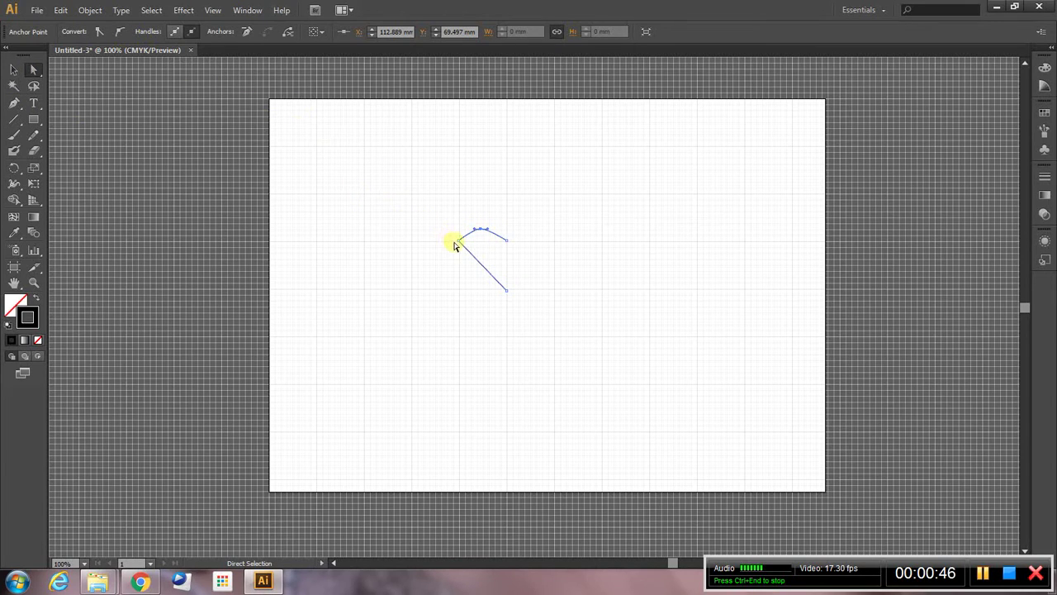
{"action": "left_click", "coordinate": [120, 31]}
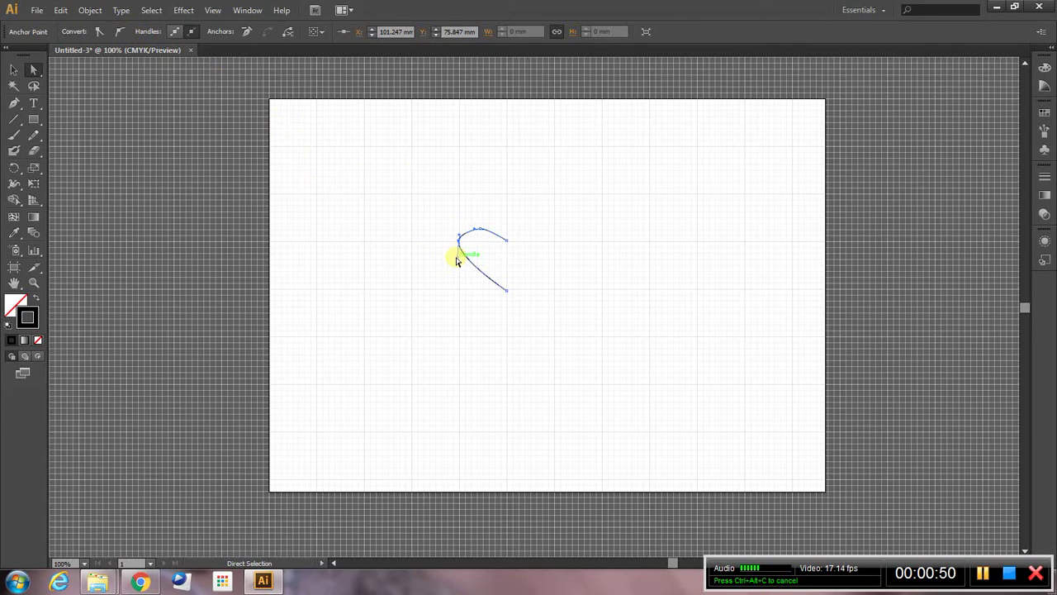
{"action": "left_click_drag", "start_coordinate": [460, 279], "coordinate": [460, 276]}
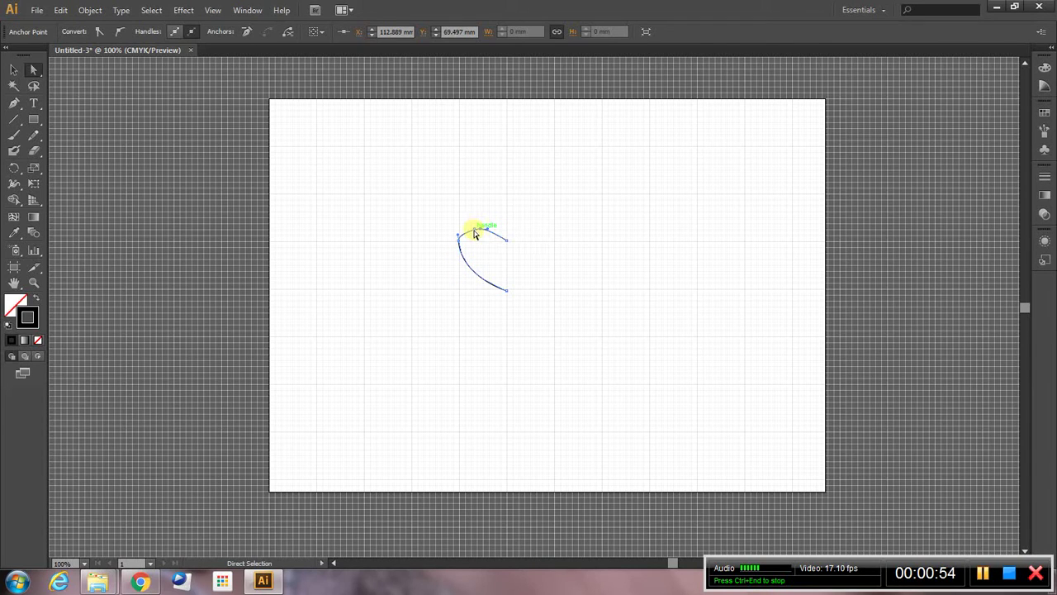
{"action": "left_click_drag", "start_coordinate": [474, 228], "coordinate": [456, 247]}
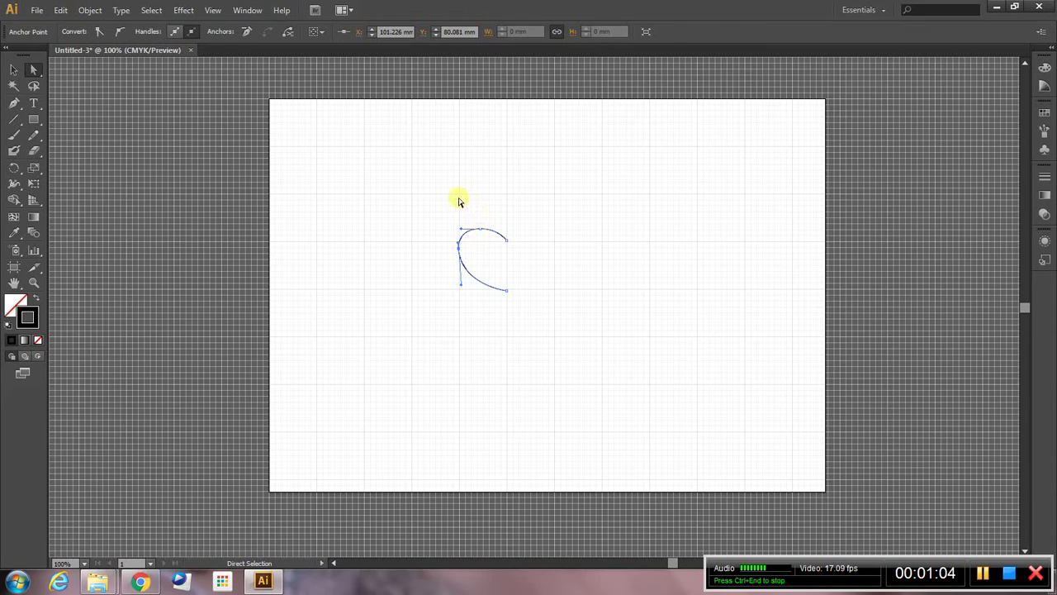
Step: Select the upper and left anchors together and nudge them right, narrowing the half heart to about 23.3 mm, and deselect
{"action": "left_click_drag", "start_coordinate": [435, 205], "coordinate": [483, 282]}
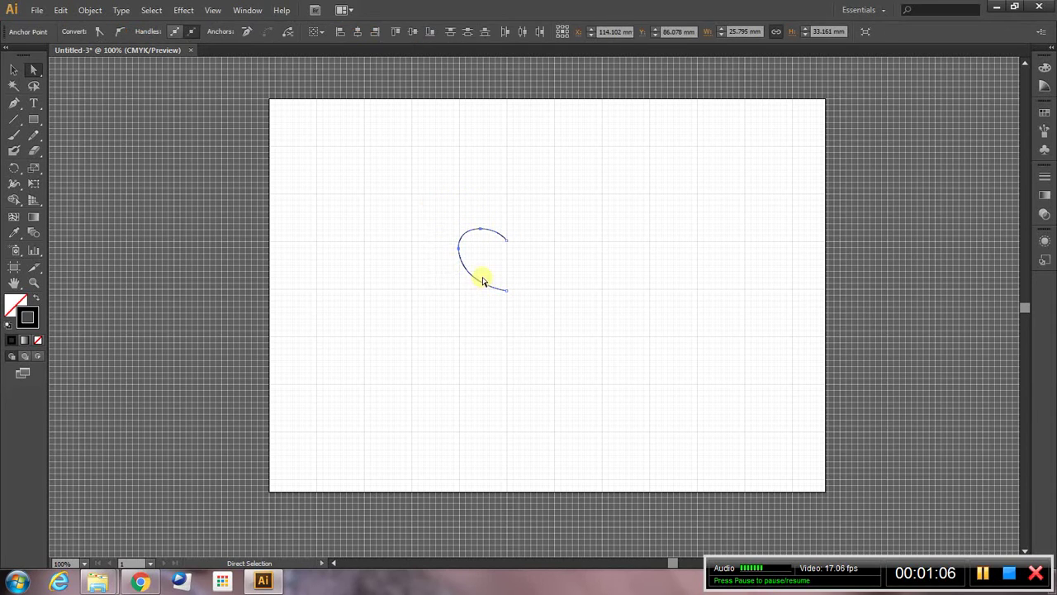
{"action": "key", "text": "Right"}
{"action": "key", "text": "Right"}
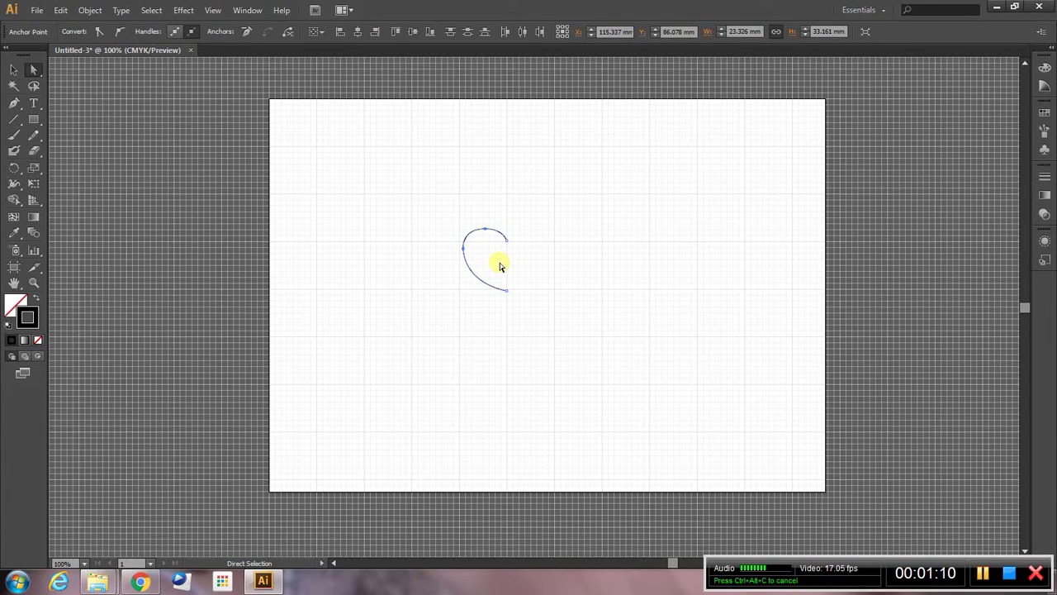
{"action": "left_click", "coordinate": [353, 214]}
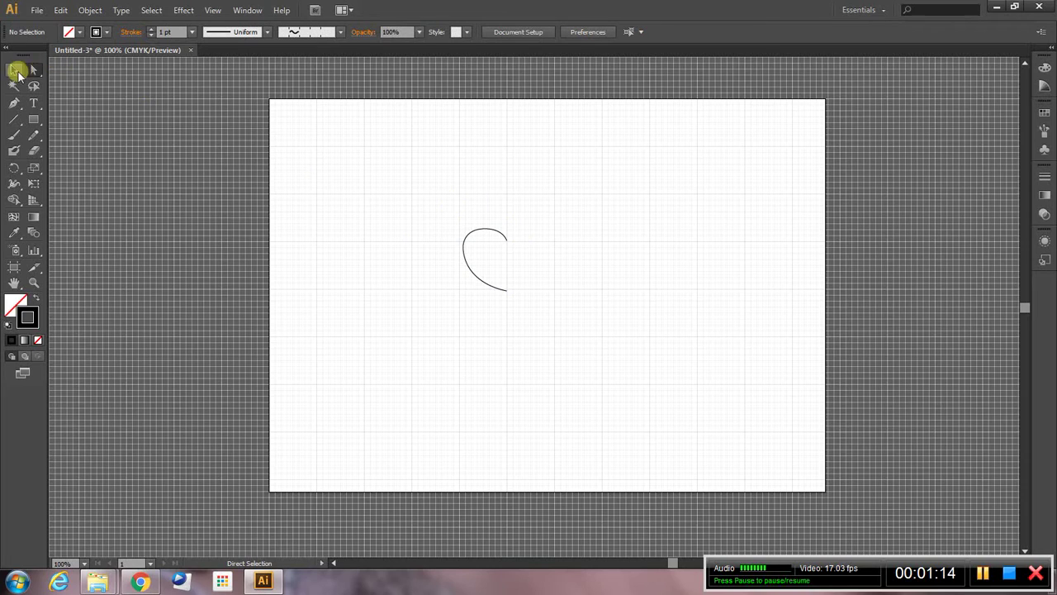
Step: Duplicate the half heart and place the copy level with the original, just to its right
{"action": "left_click", "coordinate": [16, 71]}
{"action": "left_click", "coordinate": [471, 231]}
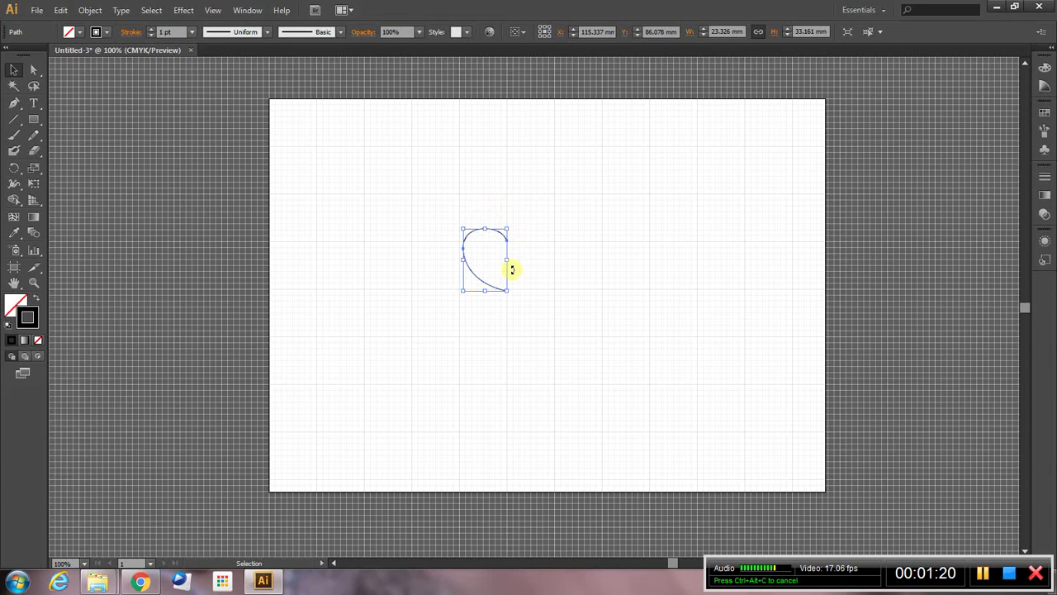
{"action": "key", "text": "ctrl+c"}
{"action": "key", "text": "ctrl+f"}
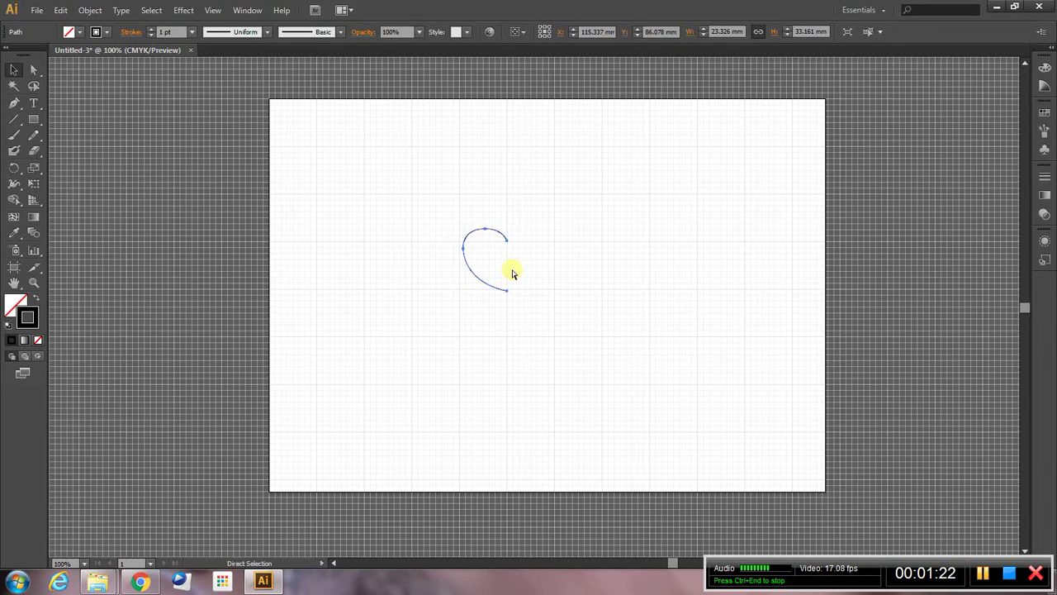
{"action": "key", "text": "ctrl+v"}
{"action": "left_click_drag", "start_coordinate": [549, 280], "coordinate": [550, 238]}
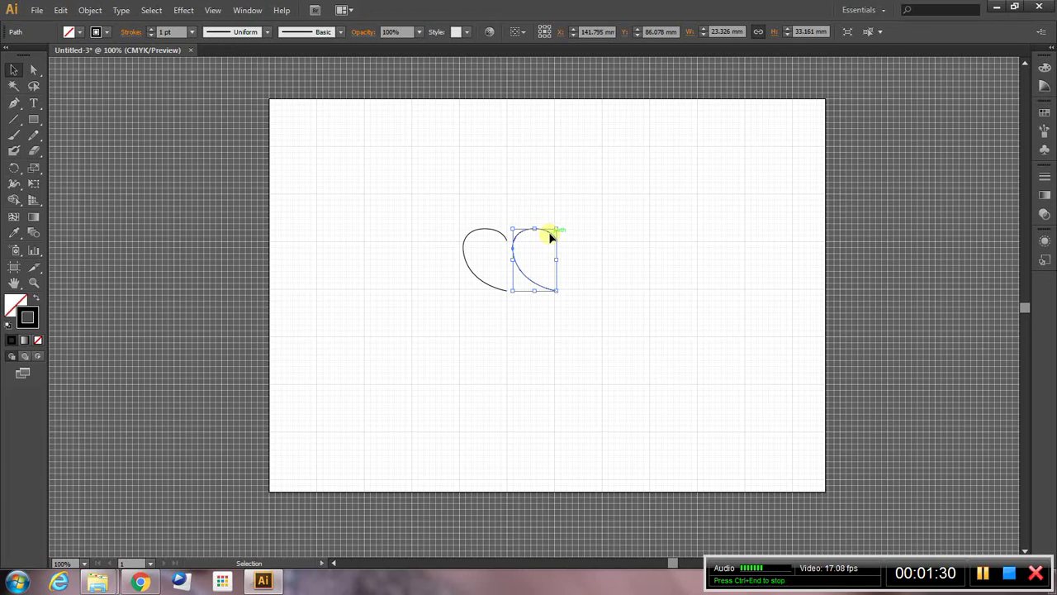
Step: Reflect the copied half heart across the vertical axis
{"action": "right_click", "coordinate": [548, 234]}
{"action": "mouse_move", "coordinate": [608, 408]}
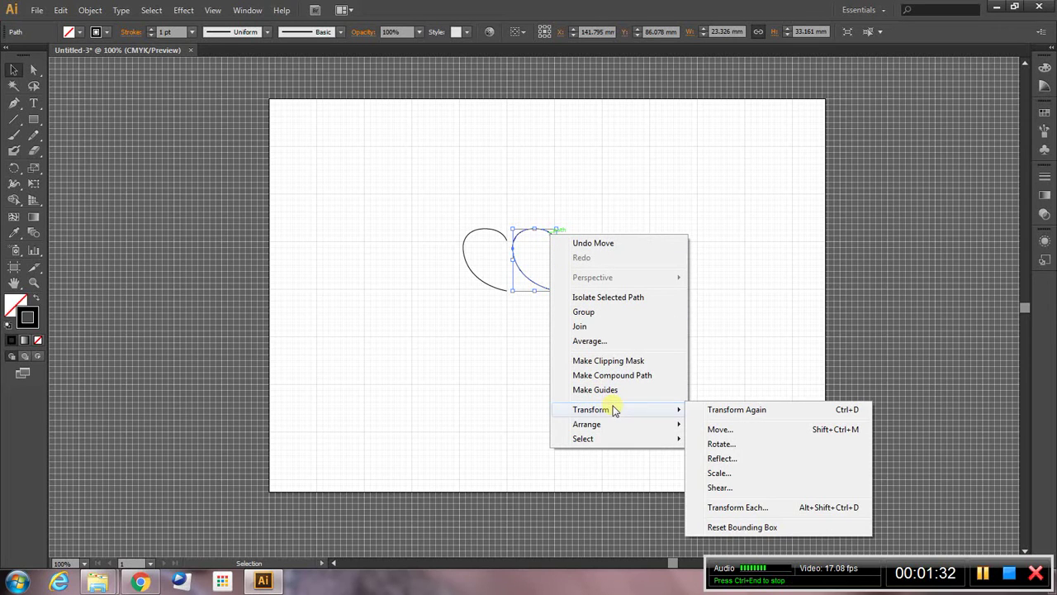
{"action": "left_click", "coordinate": [720, 458]}
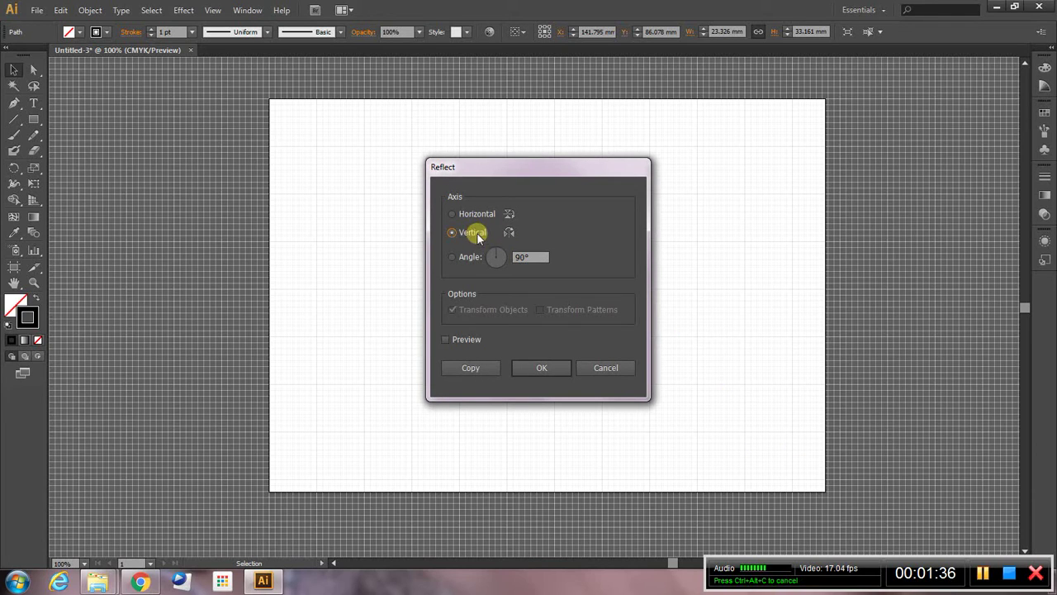
{"action": "left_click", "coordinate": [541, 370]}
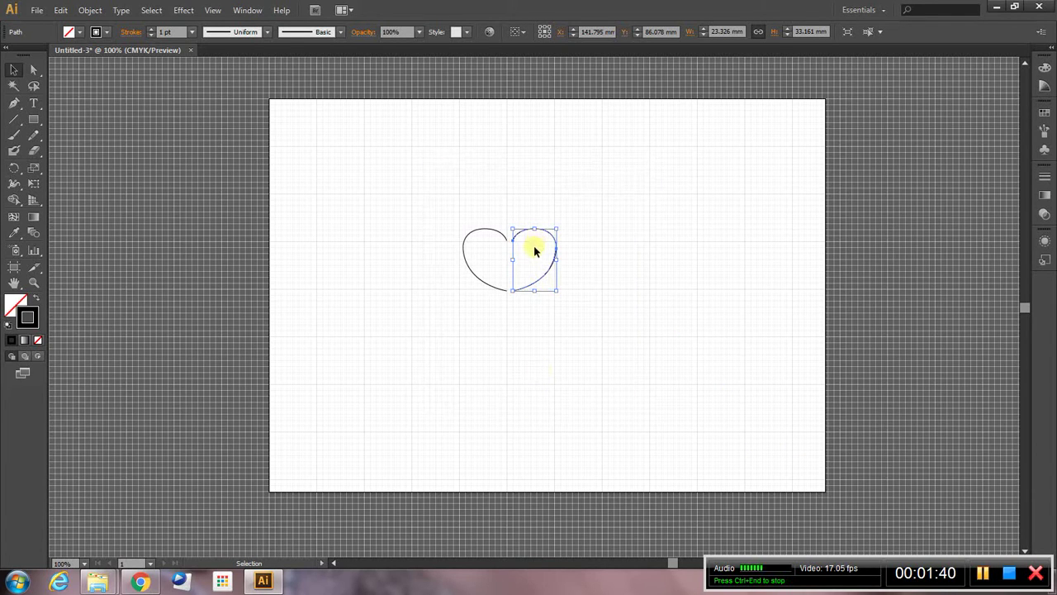
Step: Move the mirrored half against the left half so their upper and lower endpoints meet exactly, and deselect it
{"action": "scroll", "coordinate": [532, 244], "scroll_direction": "up", "scroll_amount": 4}
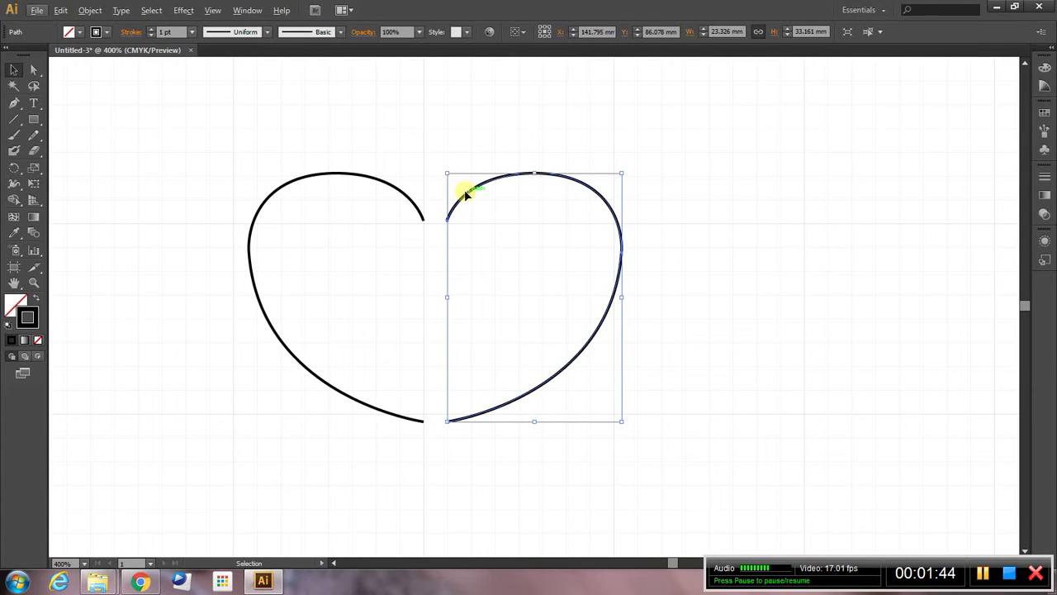
{"action": "left_click_drag", "start_coordinate": [466, 194], "coordinate": [449, 195]}
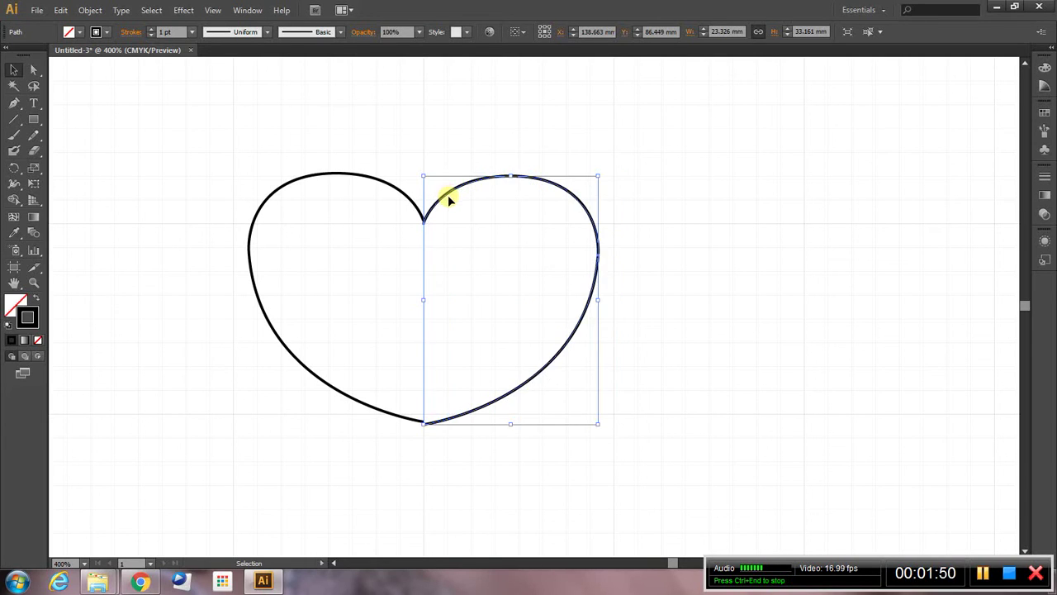
{"action": "left_click", "coordinate": [456, 136]}
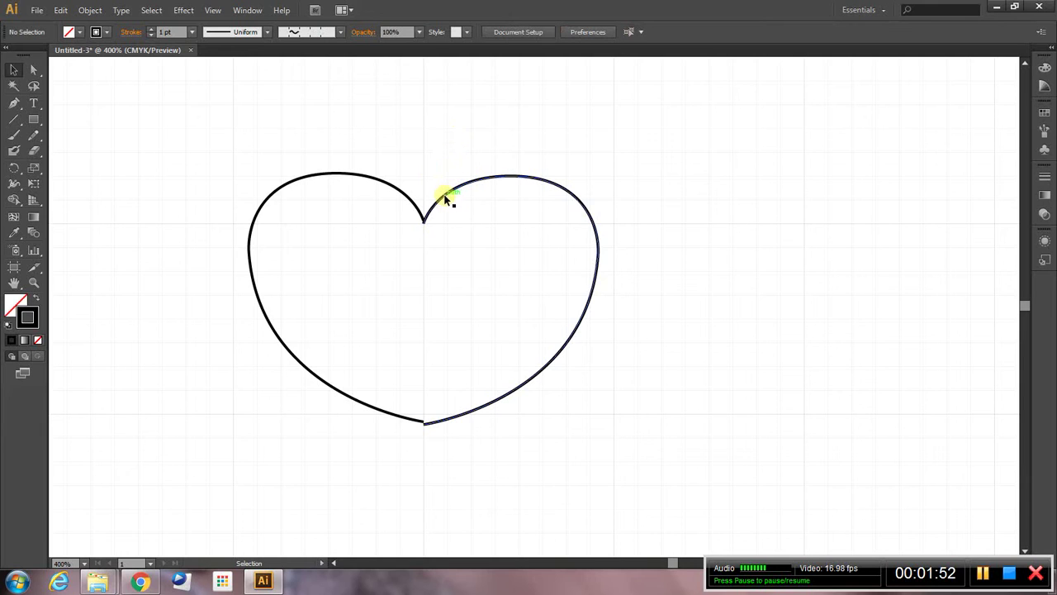
{"action": "scroll", "coordinate": [435, 207], "scroll_direction": "up", "scroll_amount": 4}
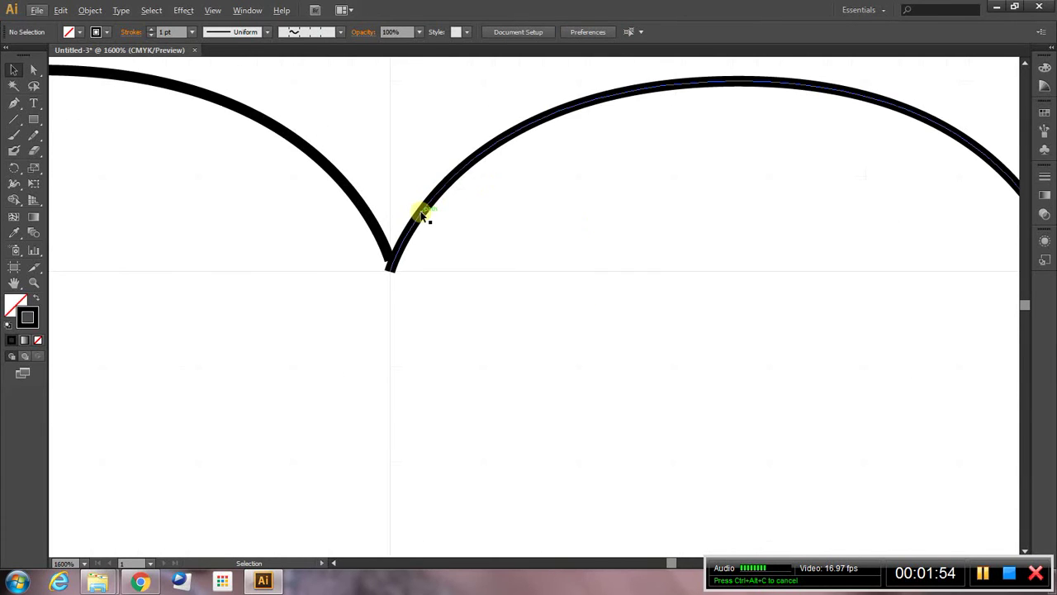
{"action": "left_click_drag", "start_coordinate": [420, 209], "coordinate": [421, 200]}
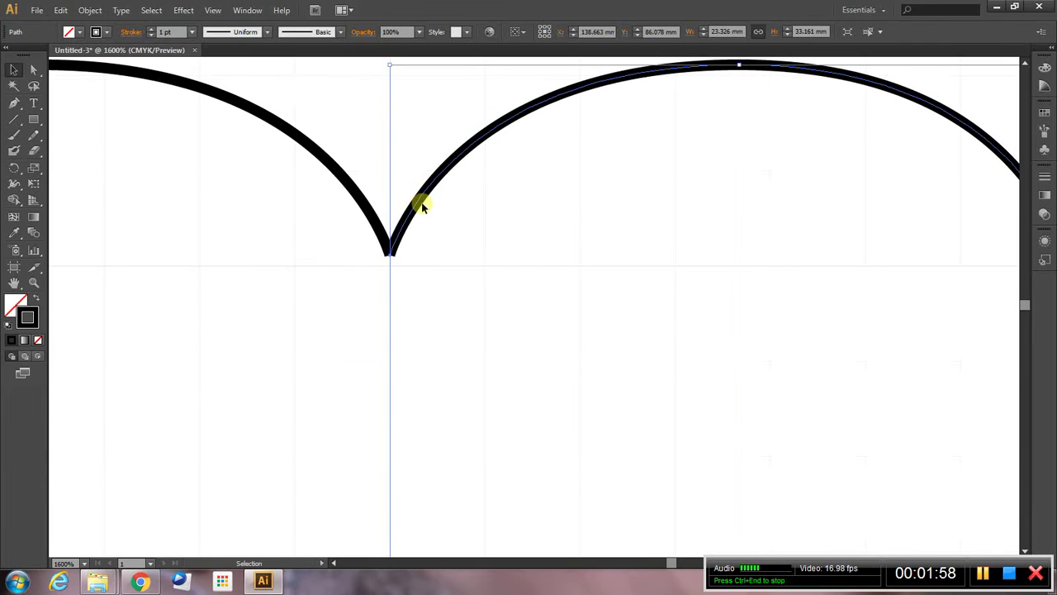
{"action": "scroll", "coordinate": [422, 207], "scroll_direction": "down", "scroll_amount": 6}
{"action": "scroll", "coordinate": [427, 286], "scroll_direction": "up", "scroll_amount": 2}
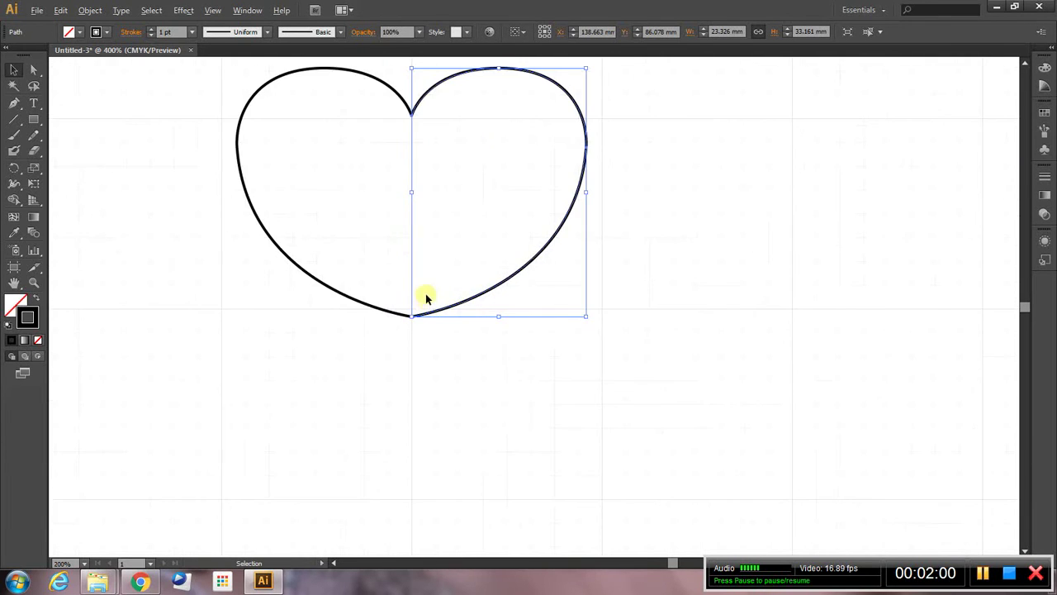
{"action": "scroll", "coordinate": [413, 110], "scroll_direction": "up", "scroll_amount": 2}
{"action": "left_click", "coordinate": [238, 105]}
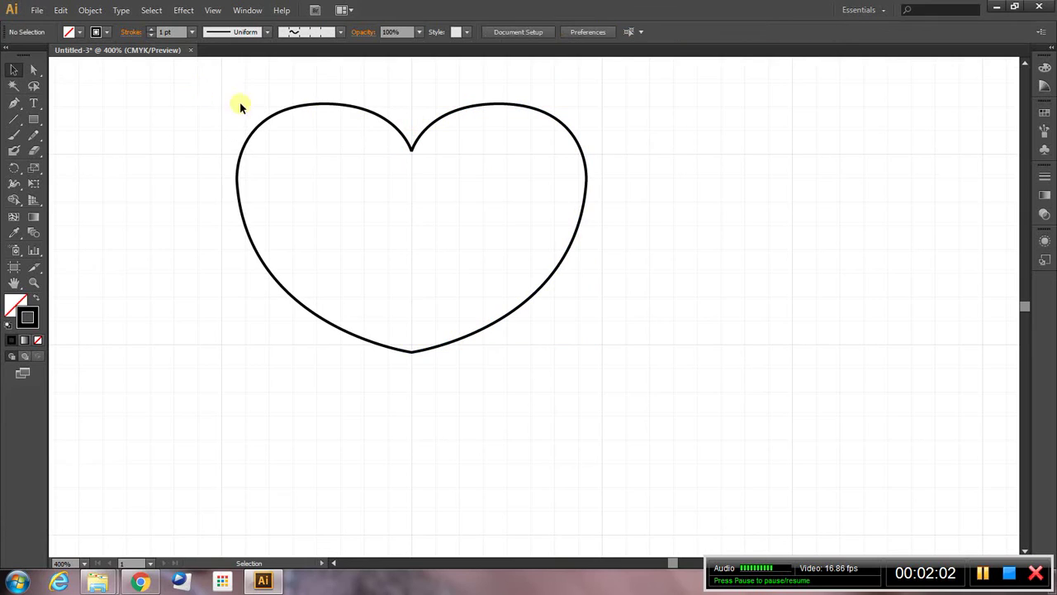
Step: Join the two halves at their overlapping upper endpoints and lower endpoints into one closed heart path
{"action": "left_click", "coordinate": [266, 121]}
{"action": "left_click", "coordinate": [538, 108]}
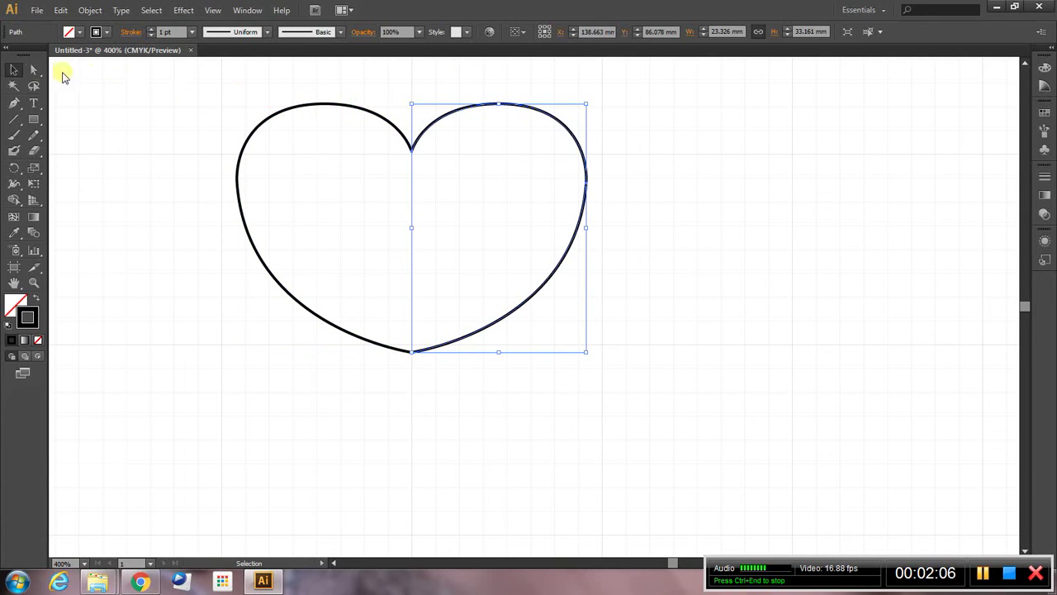
{"action": "left_click", "coordinate": [33, 70]}
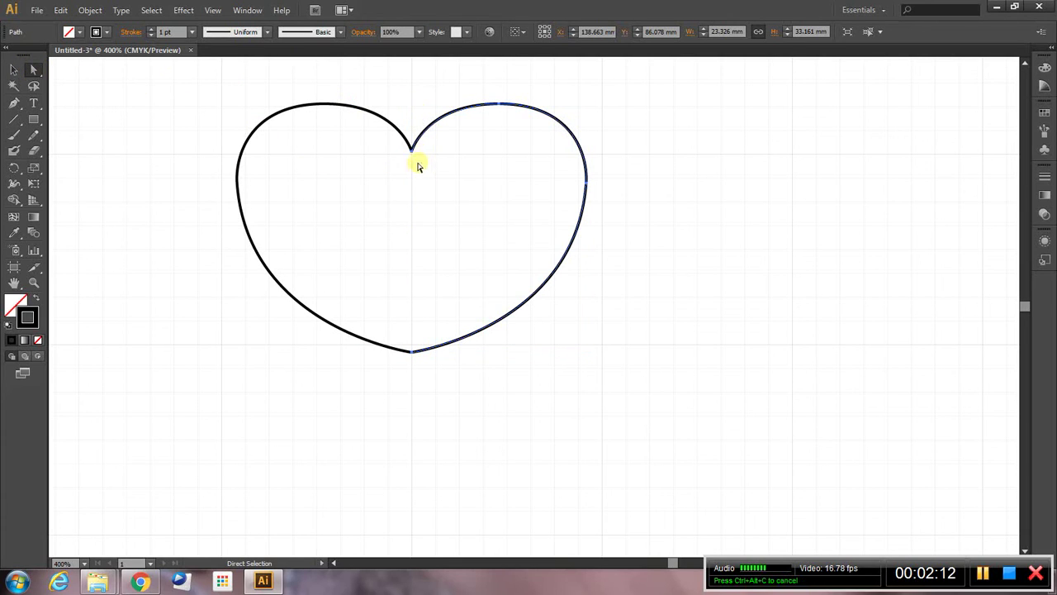
{"action": "left_click_drag", "start_coordinate": [421, 162], "coordinate": [401, 138]}
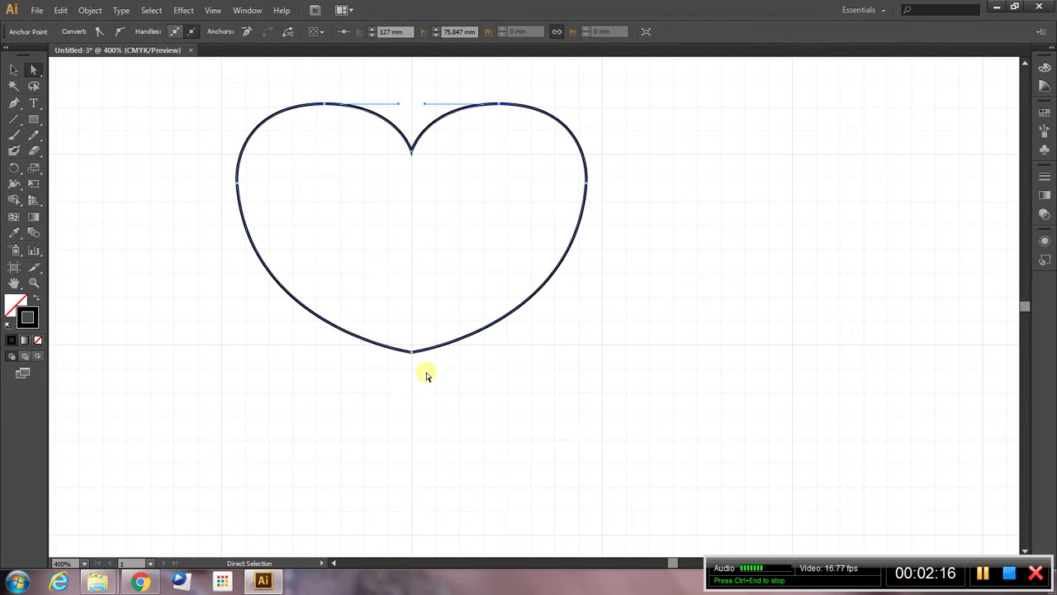
{"action": "left_click_drag", "start_coordinate": [424, 366], "coordinate": [398, 346]}
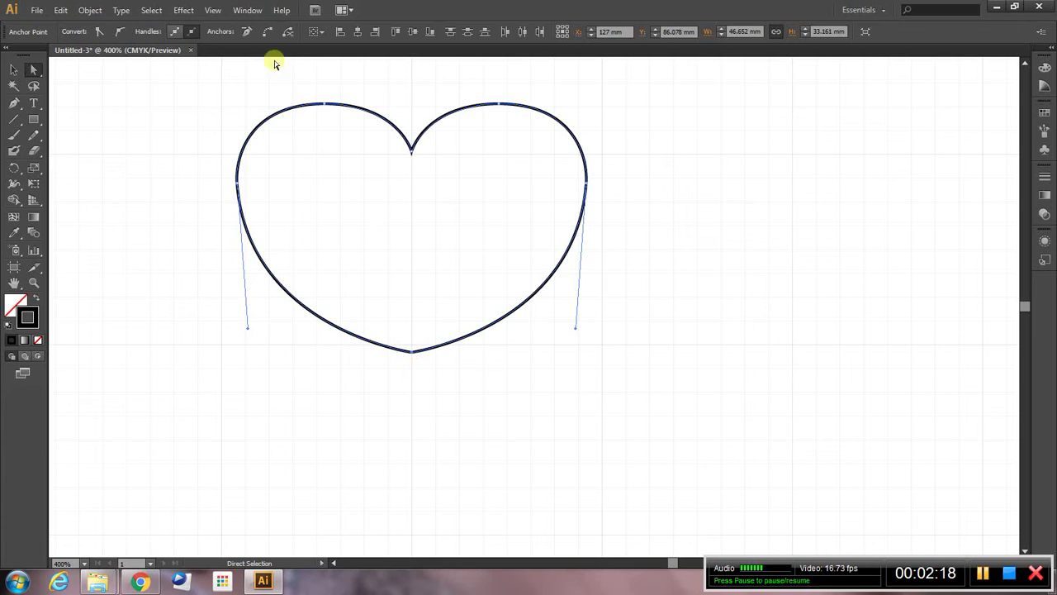
{"action": "left_click", "coordinate": [272, 34]}
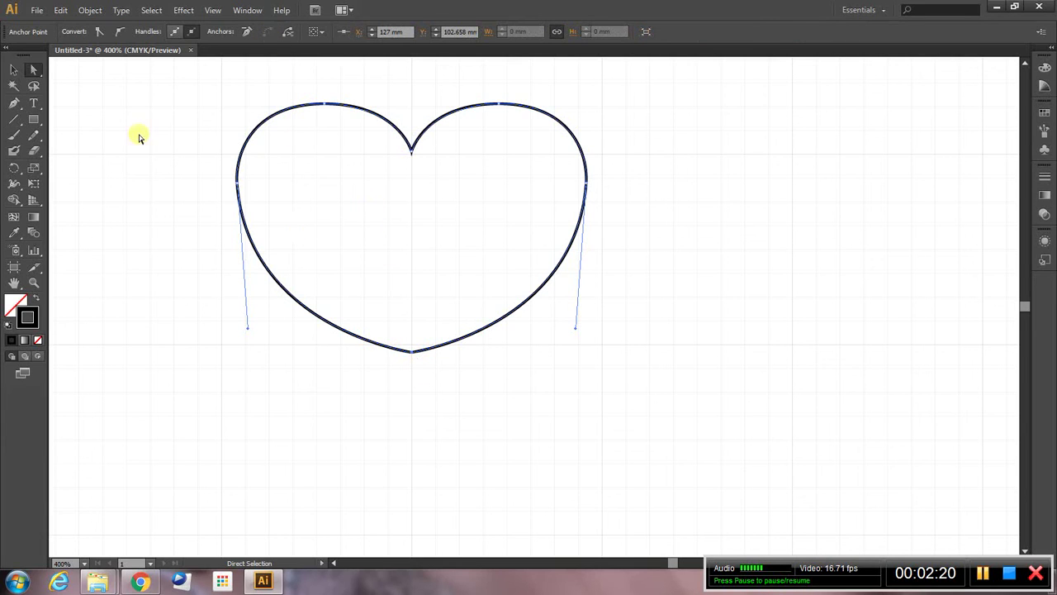
Step: Fill the closed heart path with CMYK Red and deselect it
{"action": "left_click", "coordinate": [13, 69]}
{"action": "left_click", "coordinate": [371, 111]}
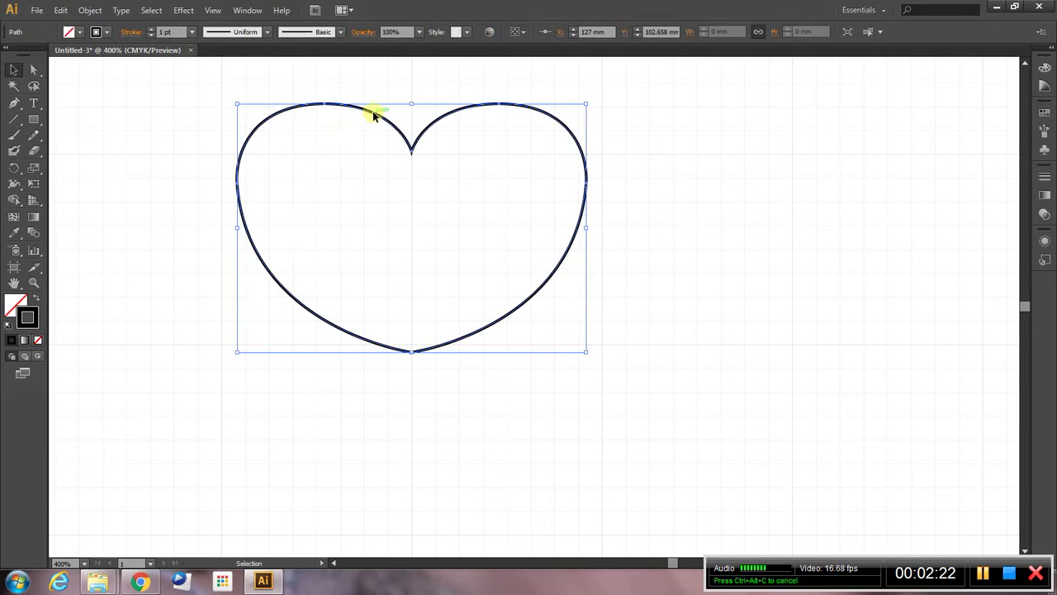
{"action": "left_click", "coordinate": [81, 33]}
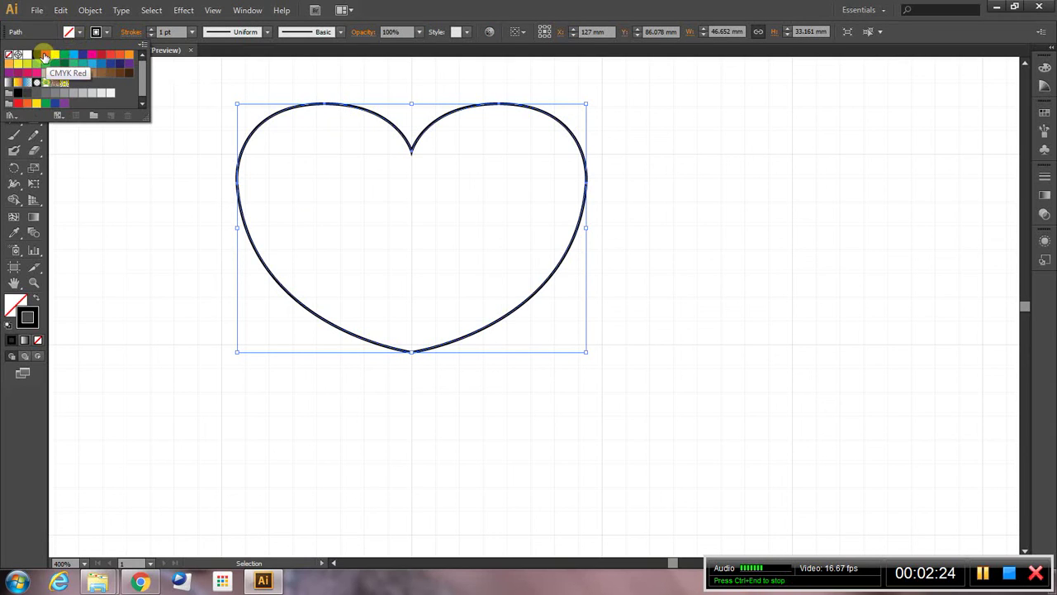
{"action": "left_click", "coordinate": [45, 54]}
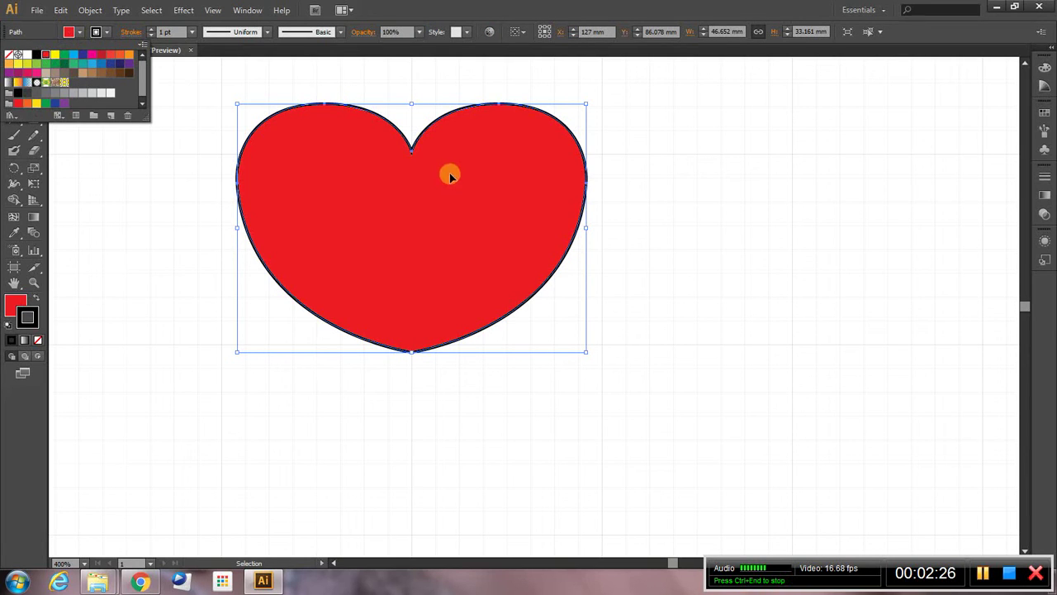
{"action": "left_click", "coordinate": [643, 165]}
{"action": "left_click", "coordinate": [641, 165]}
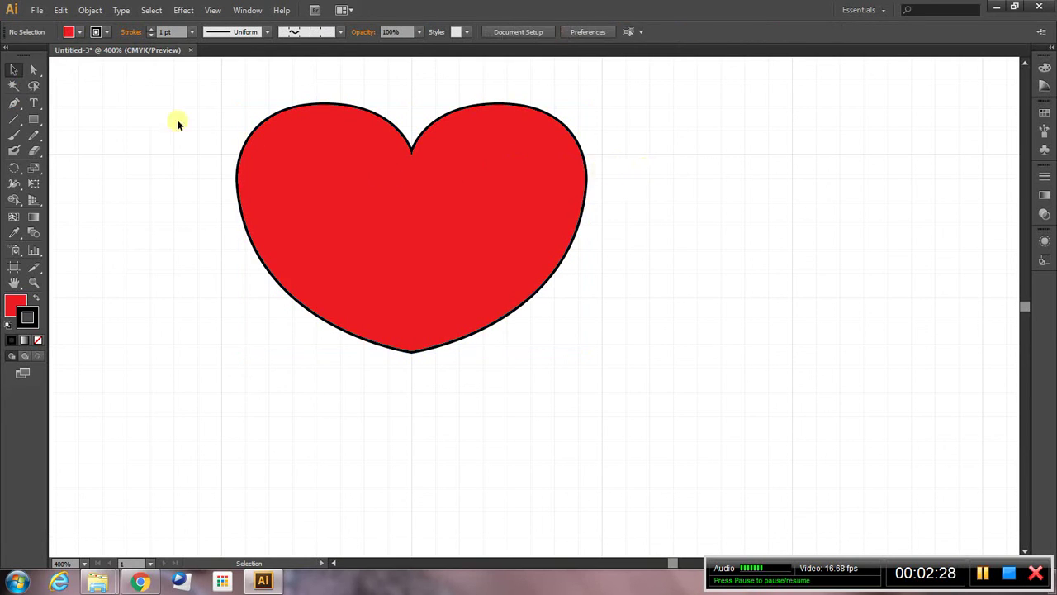
Step: Move the heart's bottom anchor point straight down to about Y 111 mm to give the heart a longer, sharper tip
{"action": "left_click", "coordinate": [35, 71]}
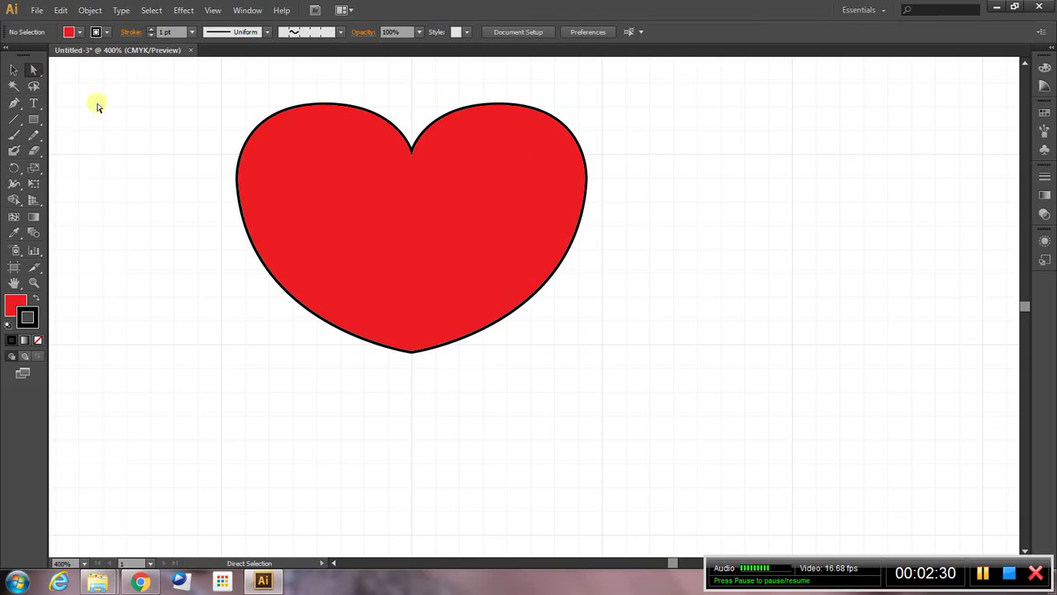
{"action": "left_click", "coordinate": [412, 352]}
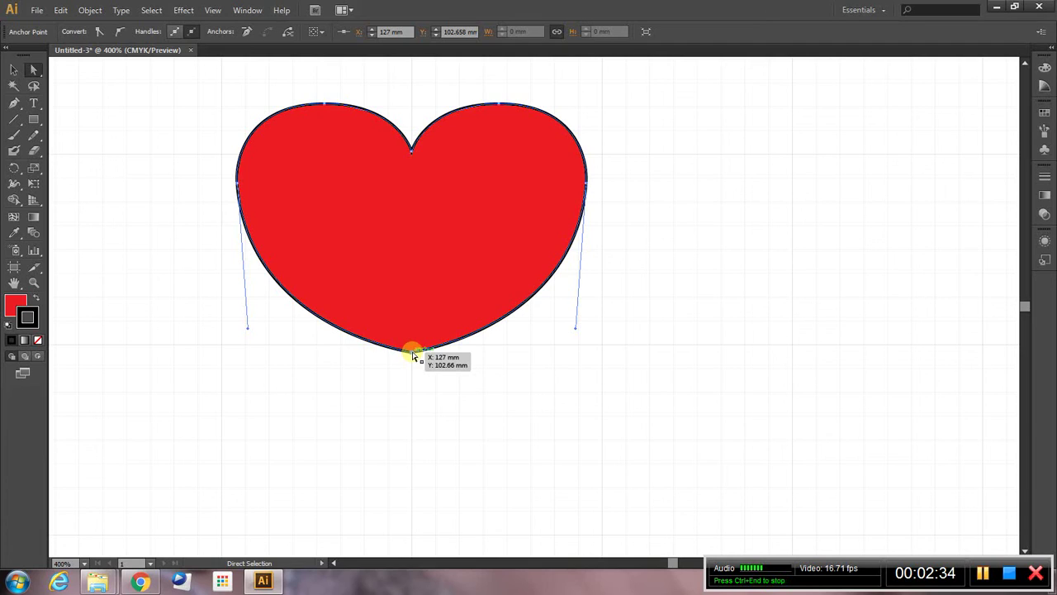
{"action": "left_click_drag", "start_coordinate": [413, 354], "coordinate": [412, 413]}
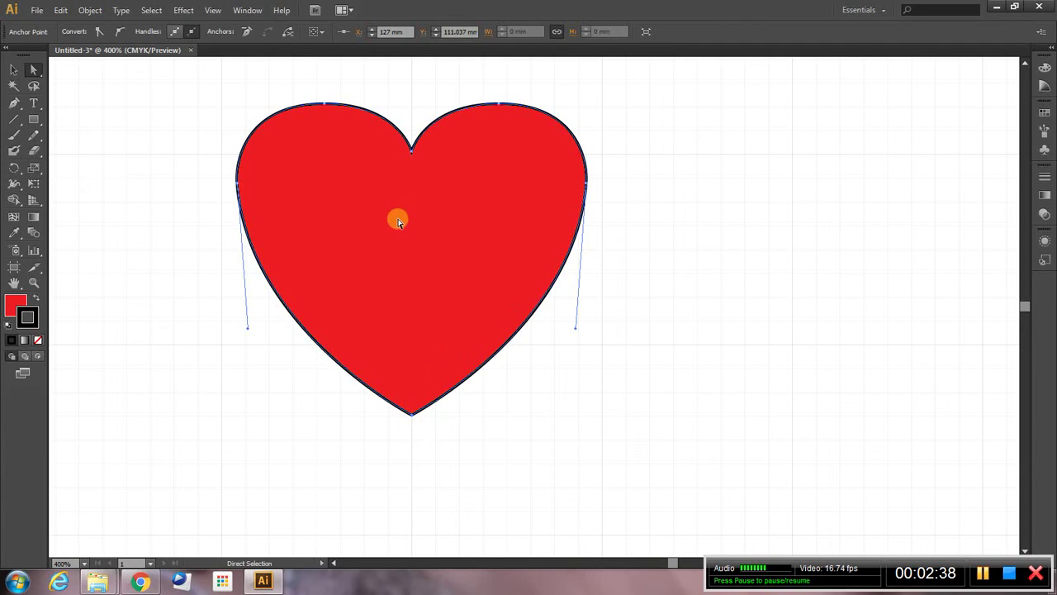
Step: Scale the whole heart narrower from its right side and shorter from its lower edge
{"action": "left_click", "coordinate": [13, 70]}
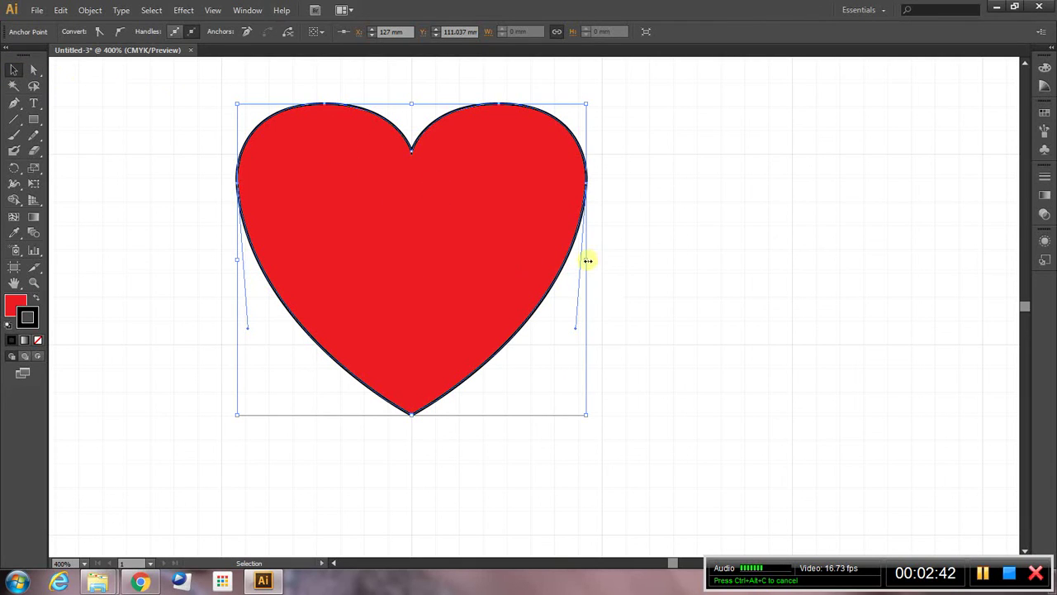
{"action": "left_click_drag", "start_coordinate": [587, 260], "coordinate": [552, 260]}
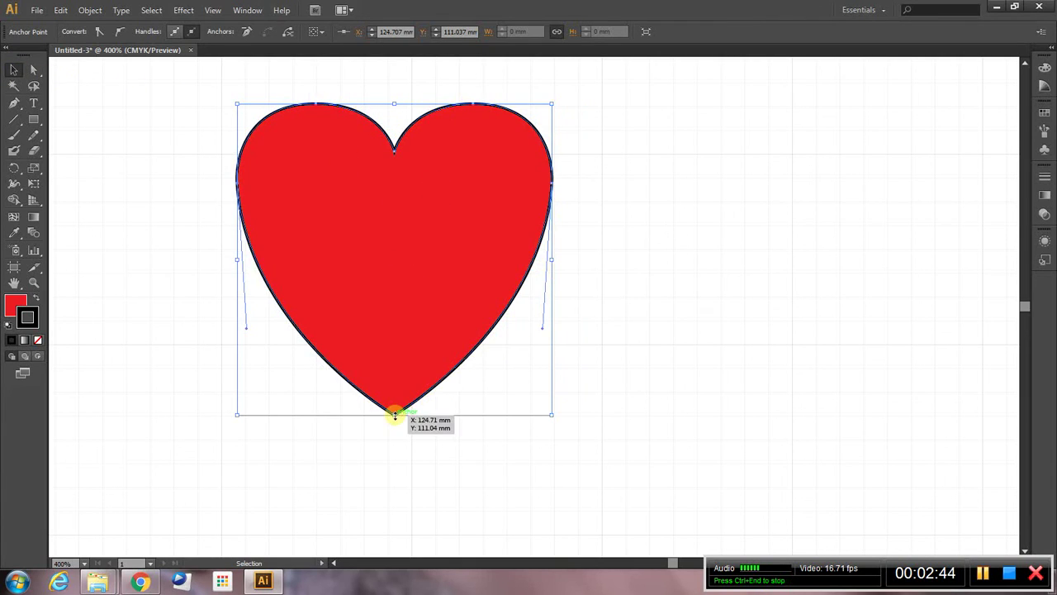
{"action": "left_click_drag", "start_coordinate": [394, 414], "coordinate": [395, 349]}
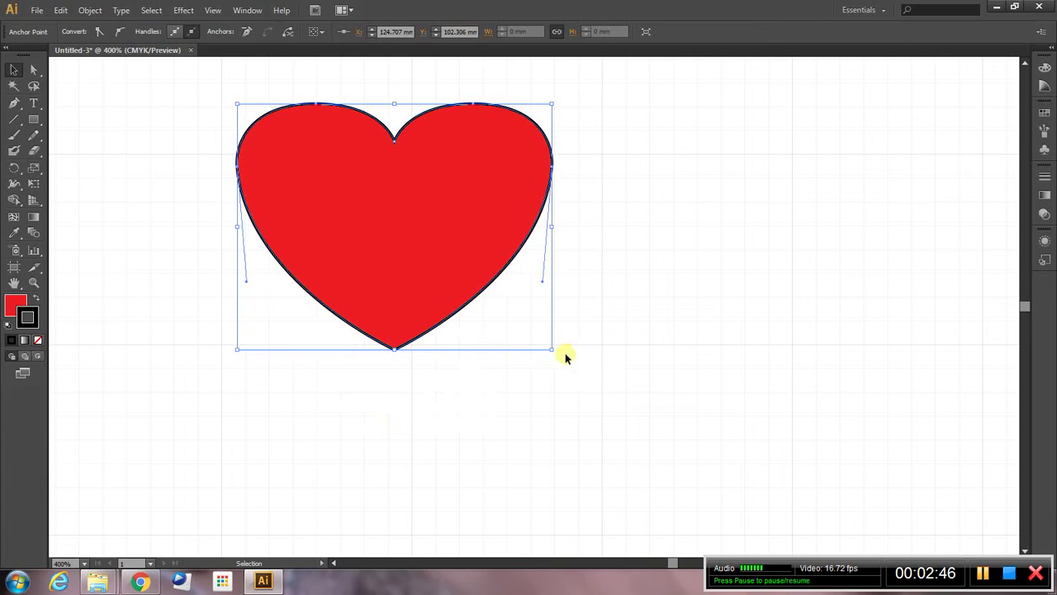
Step: Narrow the heart slightly more and tilt it counterclockwise so its tip points toward the lower right, leaving it deselected
{"action": "left_click_drag", "start_coordinate": [556, 355], "coordinate": [527, 405]}
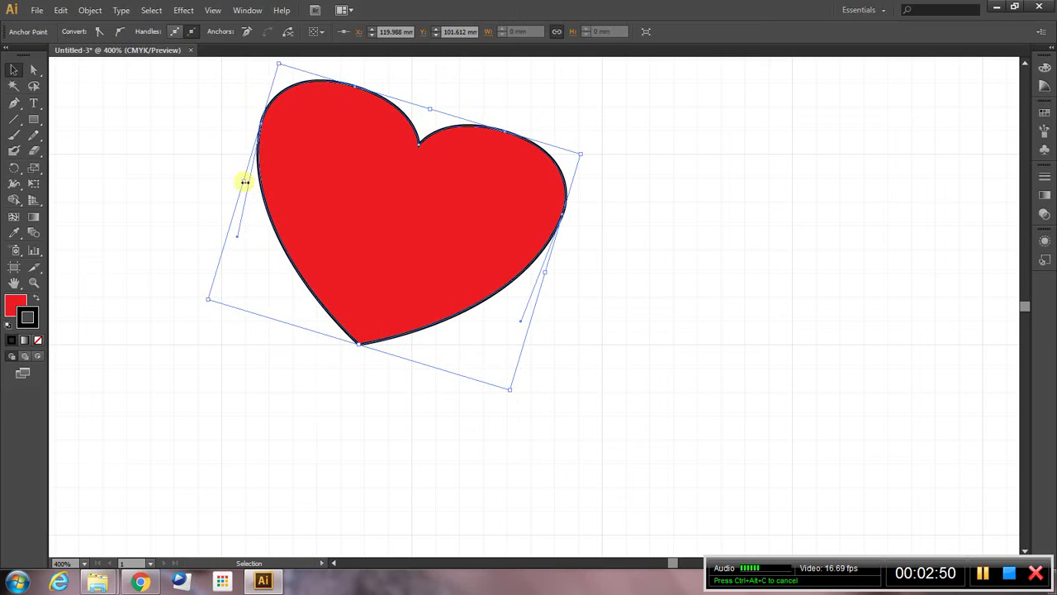
{"action": "left_click_drag", "start_coordinate": [246, 182], "coordinate": [280, 199]}
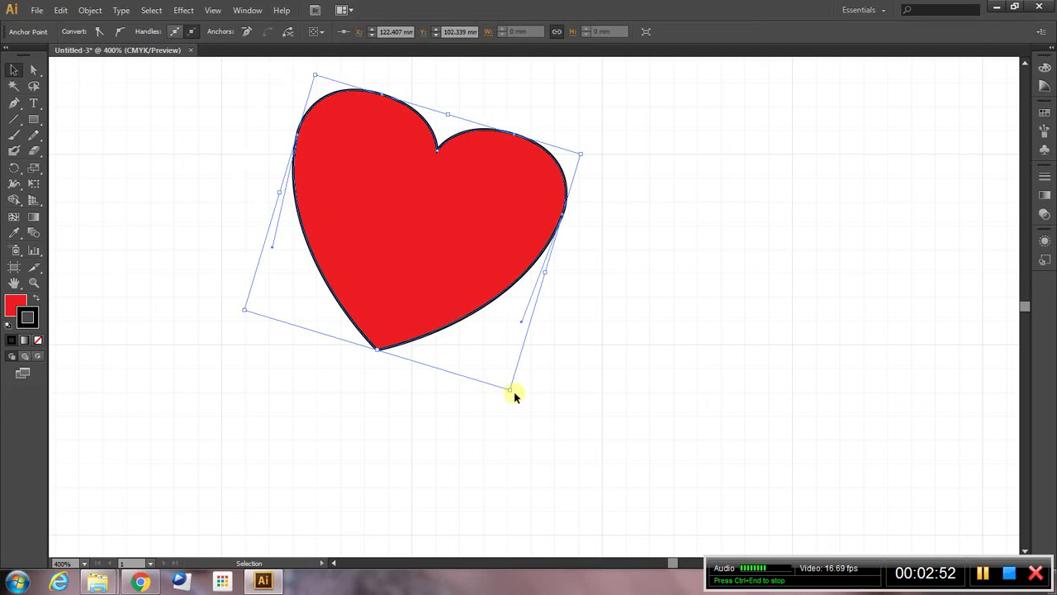
{"action": "left_click_drag", "start_coordinate": [512, 395], "coordinate": [550, 339]}
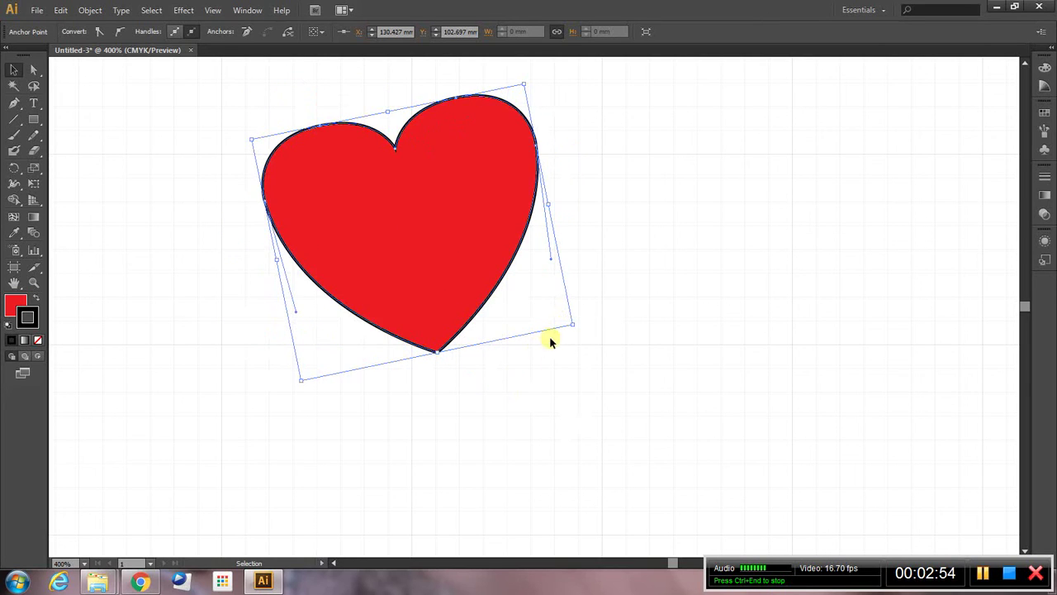
{"action": "left_click", "coordinate": [590, 282]}
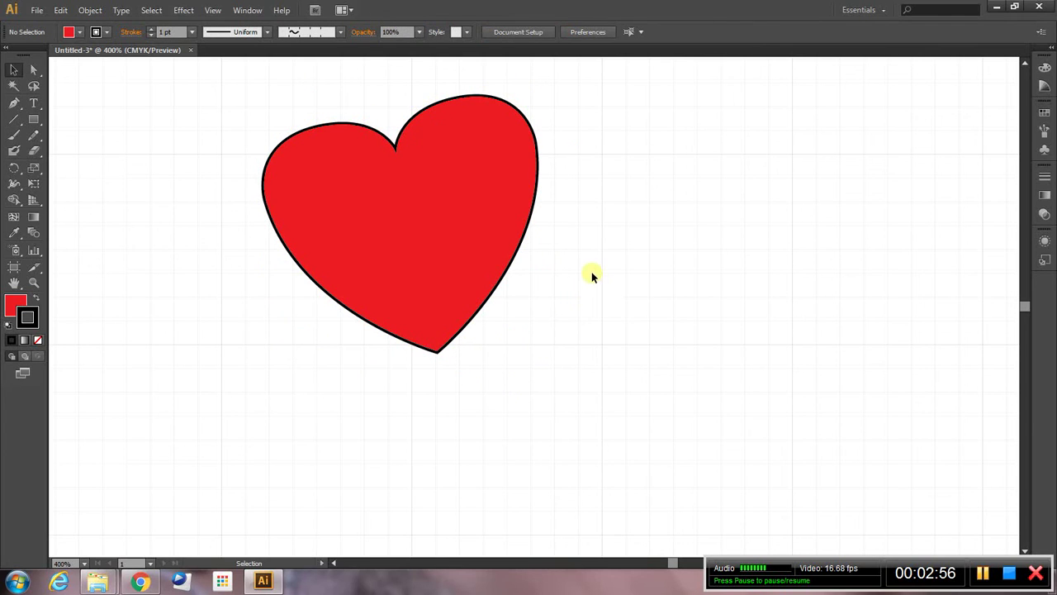
Step: Draw the left half of an upright arrow with head, shaft and notched tail right of the heart, about 4.3 mm wide and 44.4 mm tall
{"action": "scroll", "coordinate": [553, 274], "scroll_direction": "up", "scroll_amount": 1}
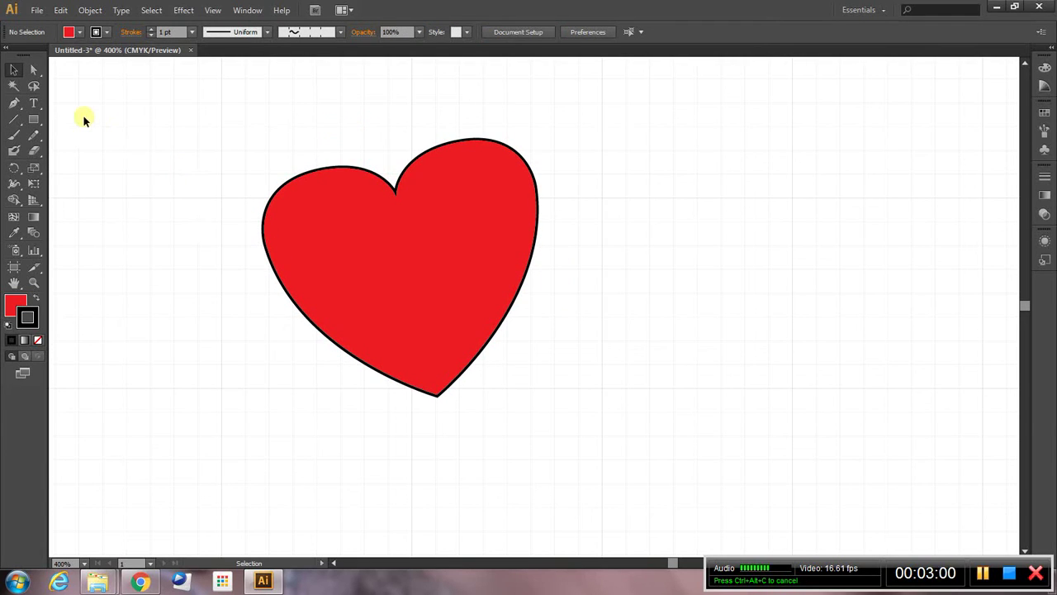
{"action": "left_click", "coordinate": [15, 104]}
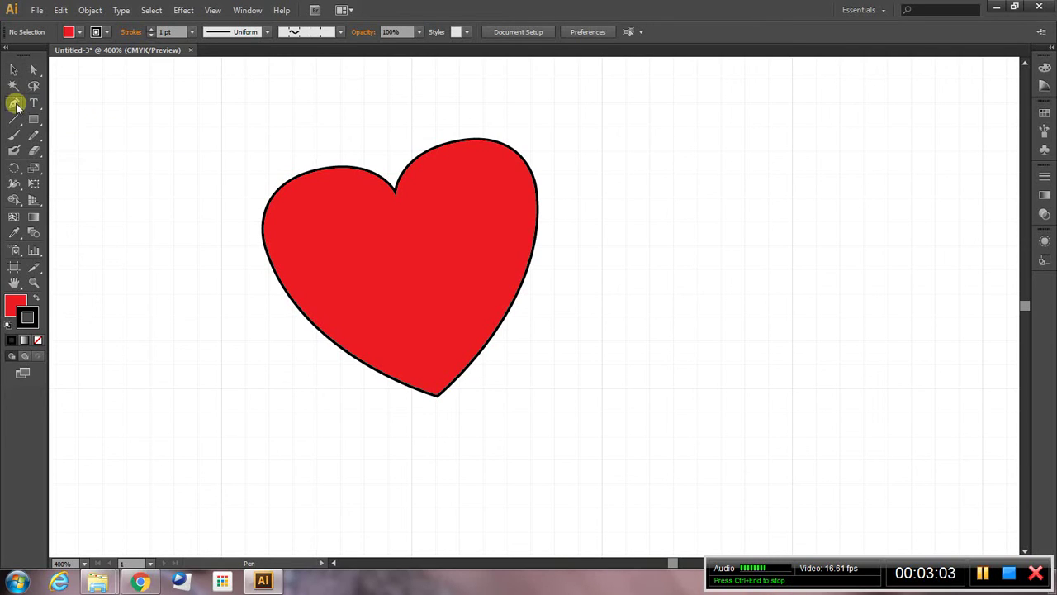
{"action": "left_click", "coordinate": [791, 126]}
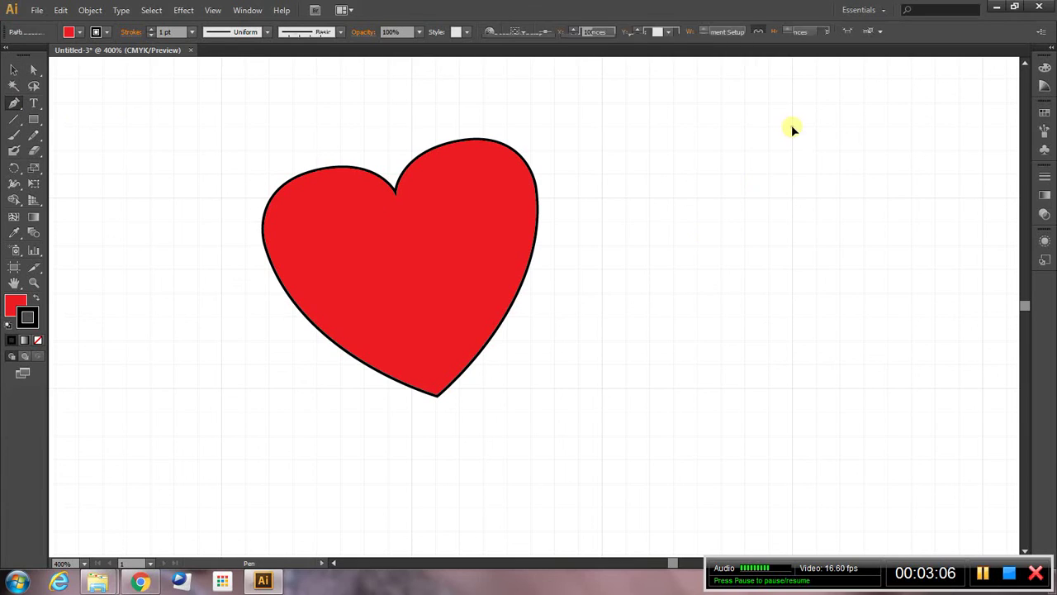
{"action": "left_click", "coordinate": [760, 174]}
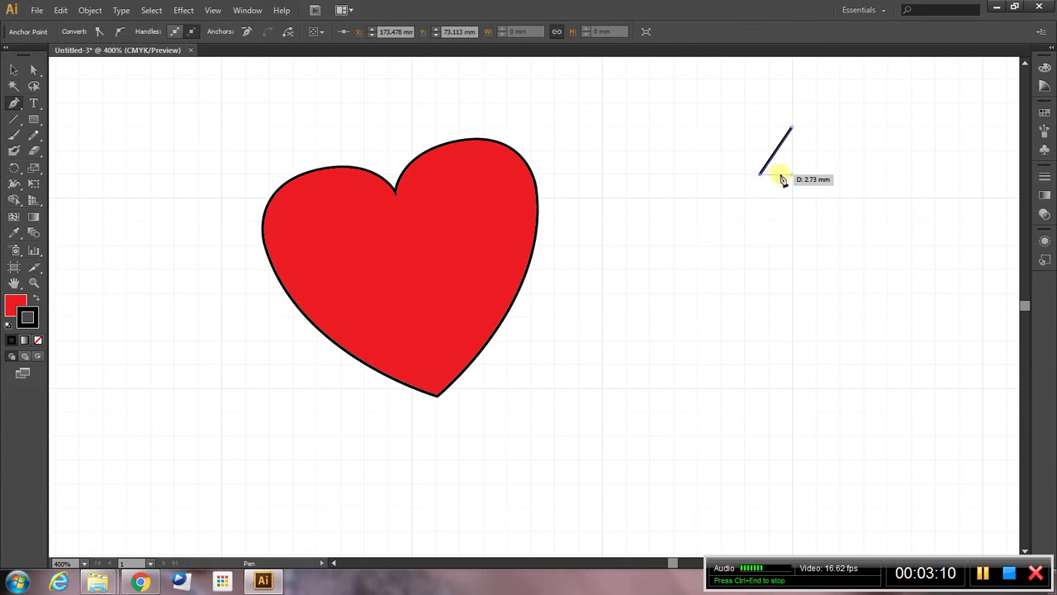
{"action": "left_click", "coordinate": [781, 175]}
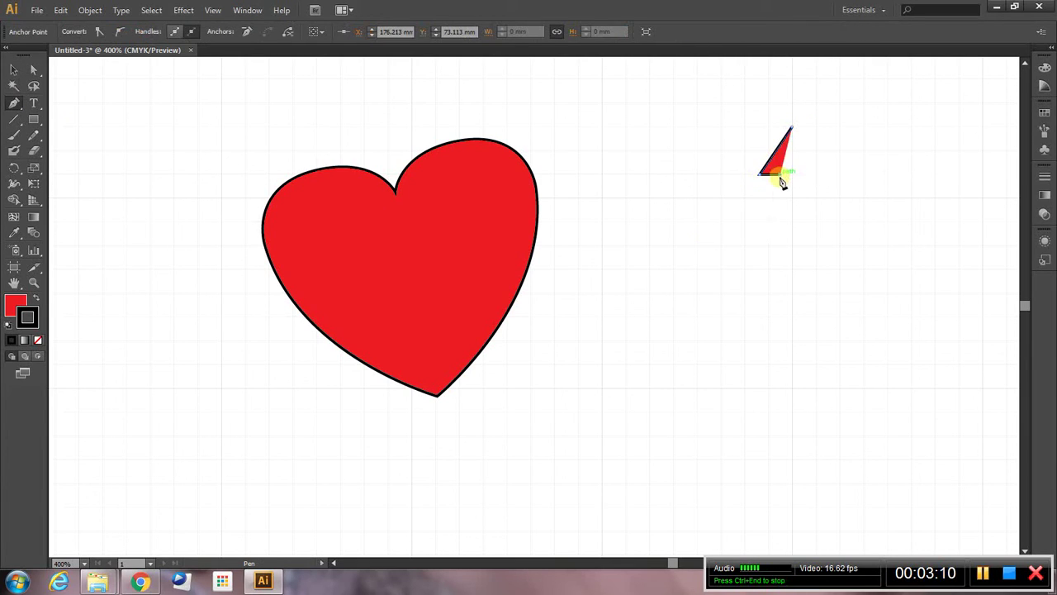
{"action": "left_click", "coordinate": [780, 387]}
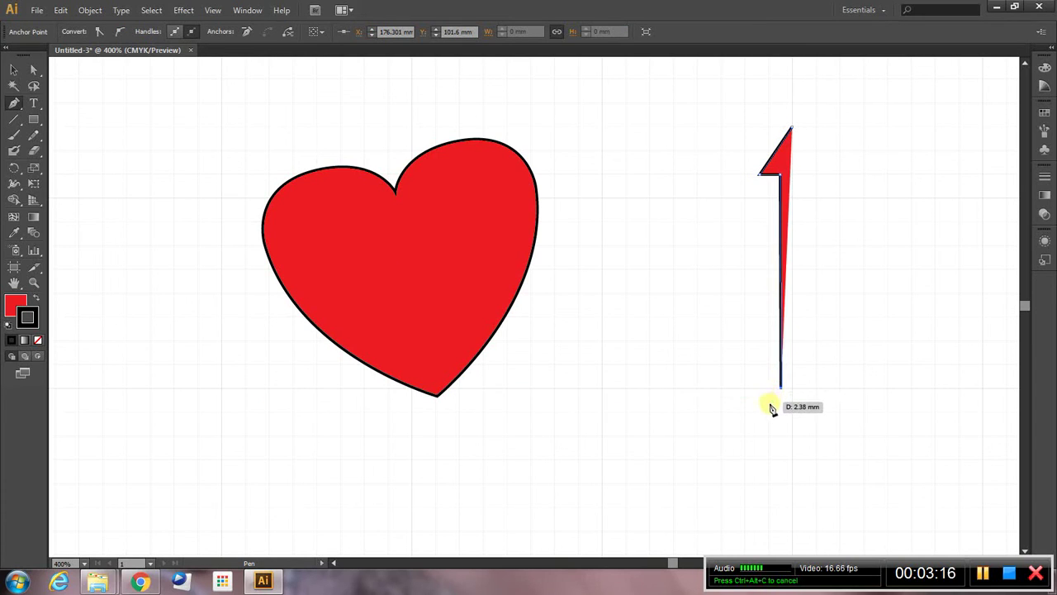
{"action": "left_click", "coordinate": [760, 411]}
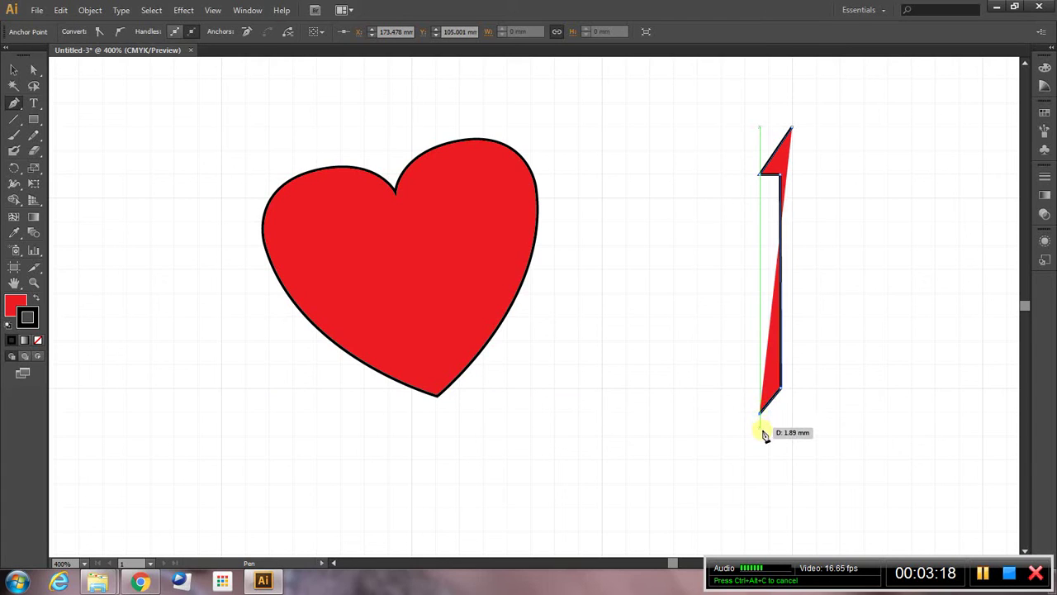
{"action": "left_click", "coordinate": [760, 457]}
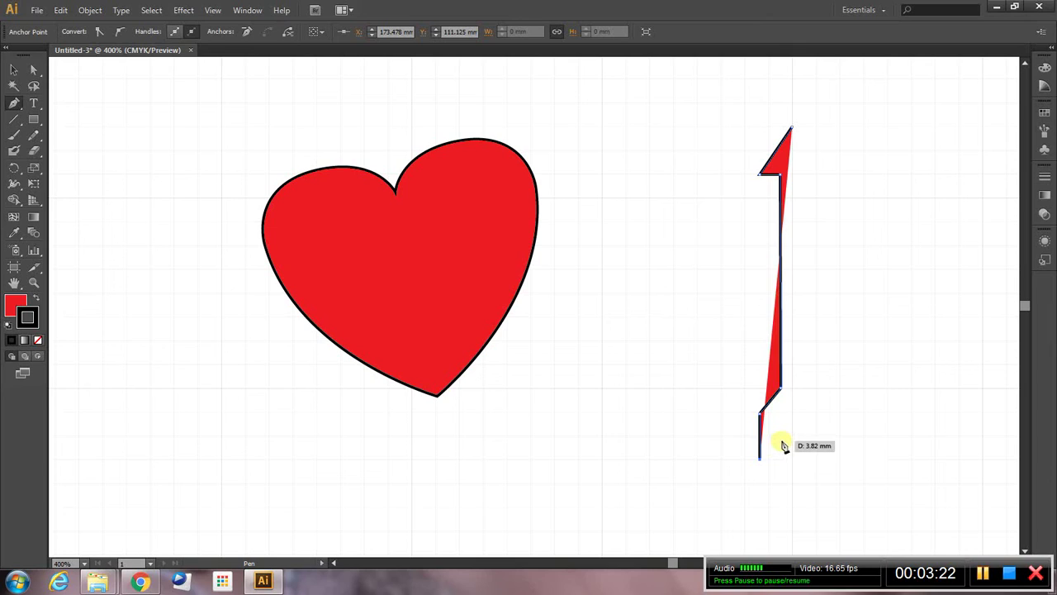
{"action": "left_click", "coordinate": [782, 440]}
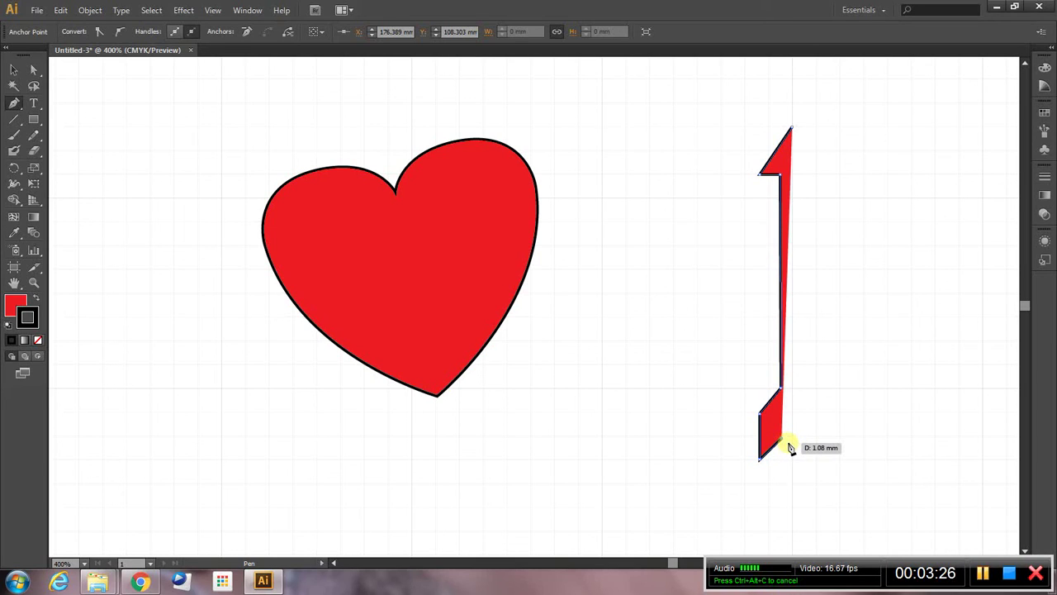
{"action": "left_click", "coordinate": [787, 443]}
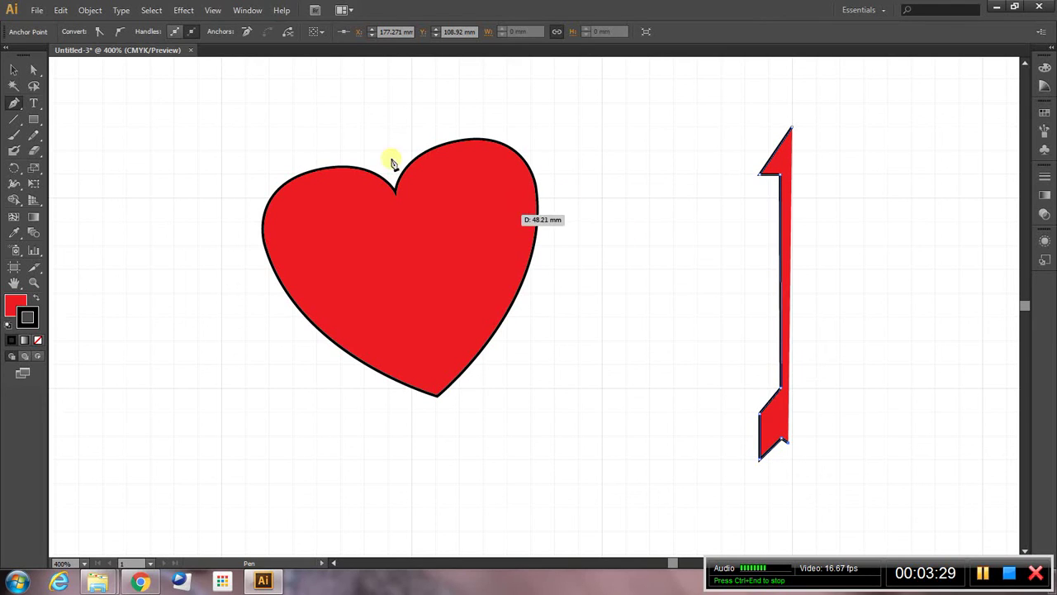
Step: Duplicate the half arrow and place the copy level with the original, just to its right
{"action": "left_click", "coordinate": [14, 71]}
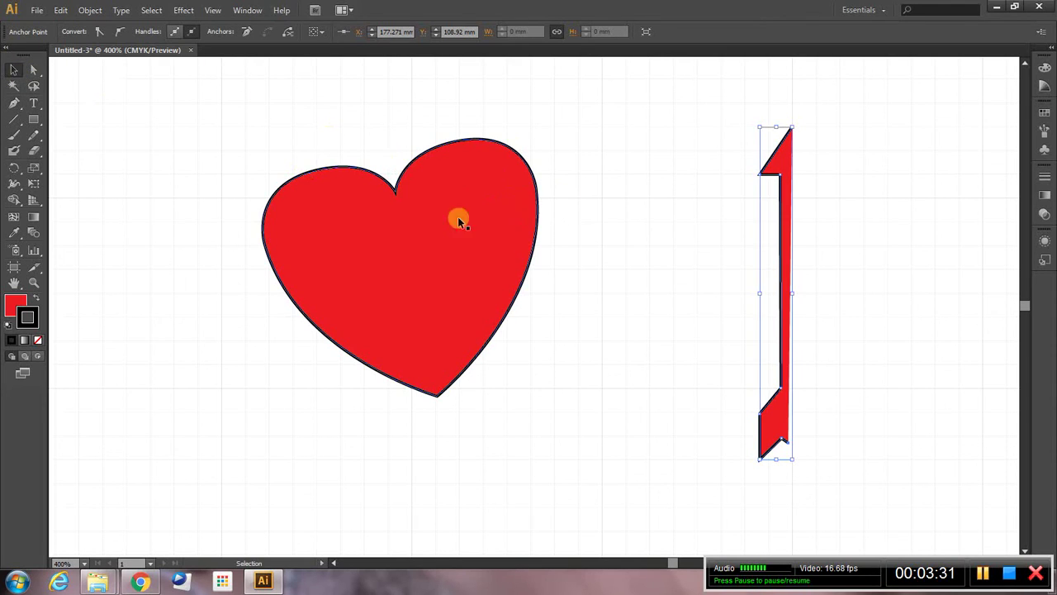
{"action": "left_click", "coordinate": [785, 263]}
{"action": "key", "text": "a"}
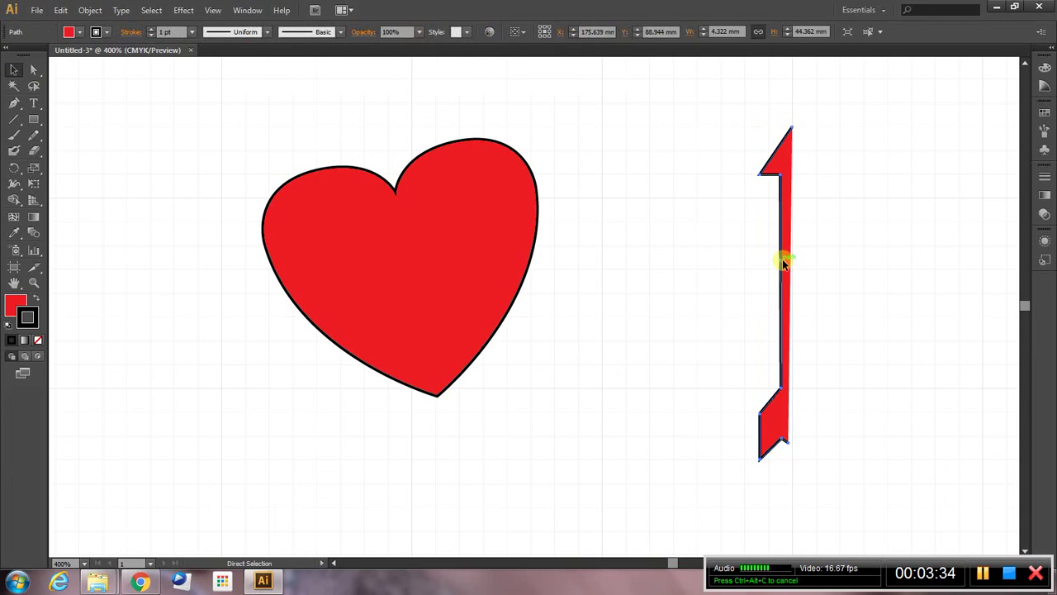
{"action": "key", "text": "ctrl+v"}
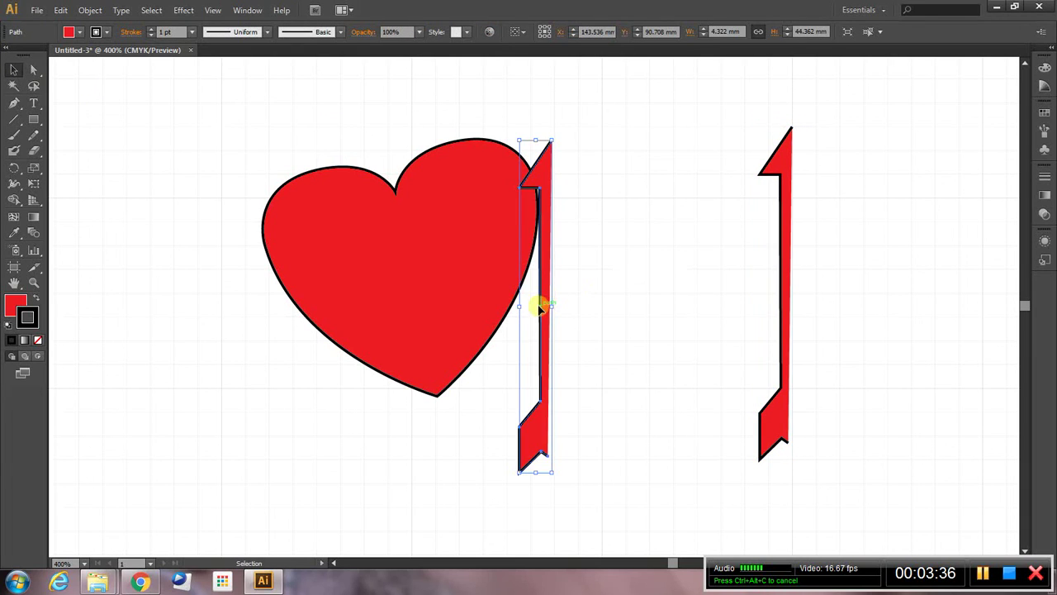
{"action": "left_click_drag", "start_coordinate": [539, 306], "coordinate": [834, 290]}
Step: Reflect the copied half arrow across the vertical axis and move it against the left half so their upper tips meet
{"action": "right_click", "coordinate": [834, 291]}
{"action": "mouse_move", "coordinate": [897, 477]}
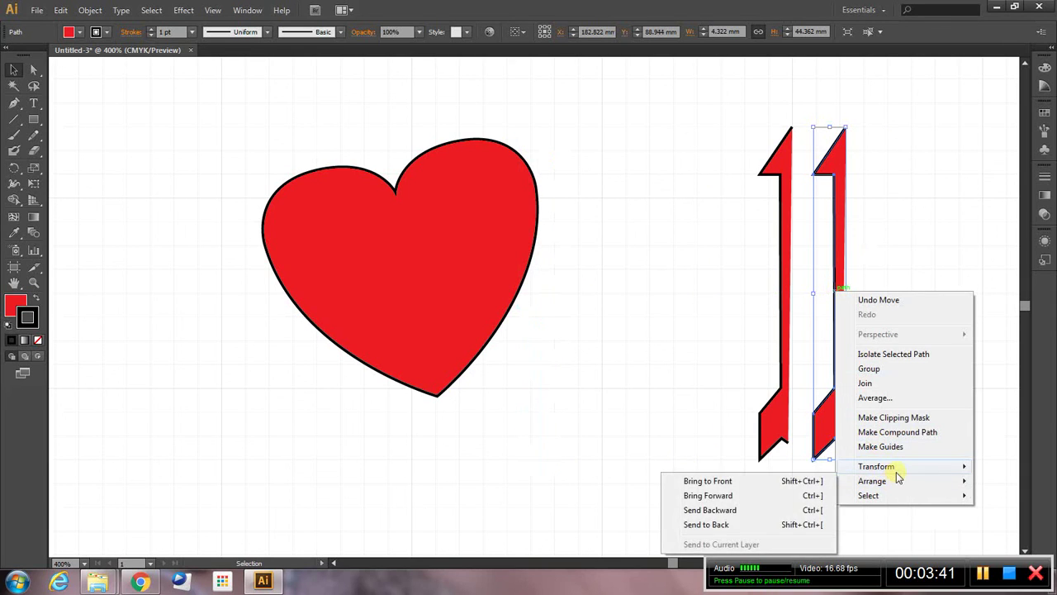
{"action": "left_click", "coordinate": [788, 513]}
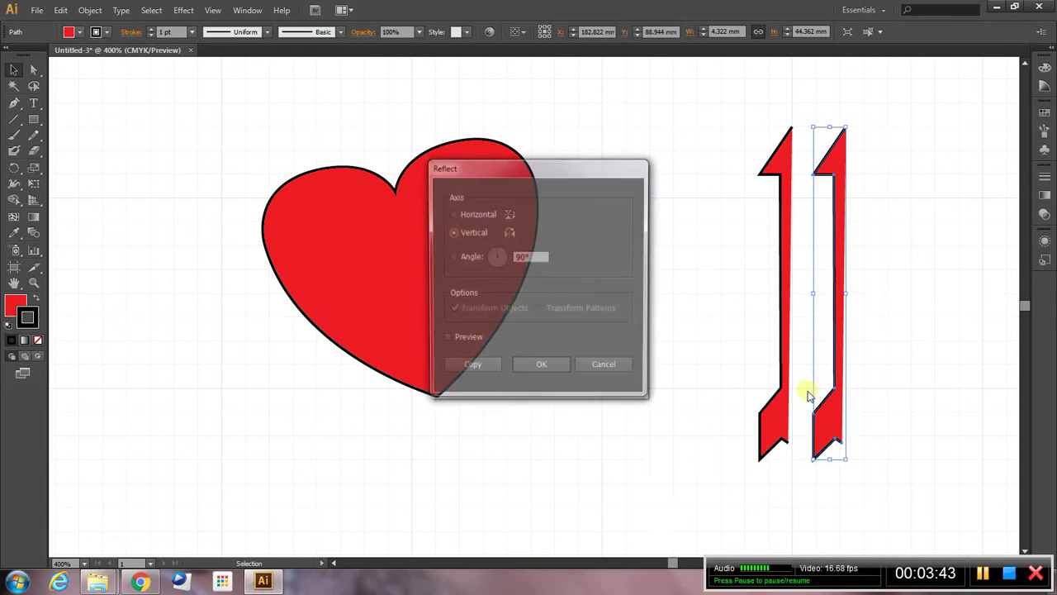
{"action": "left_click", "coordinate": [541, 370]}
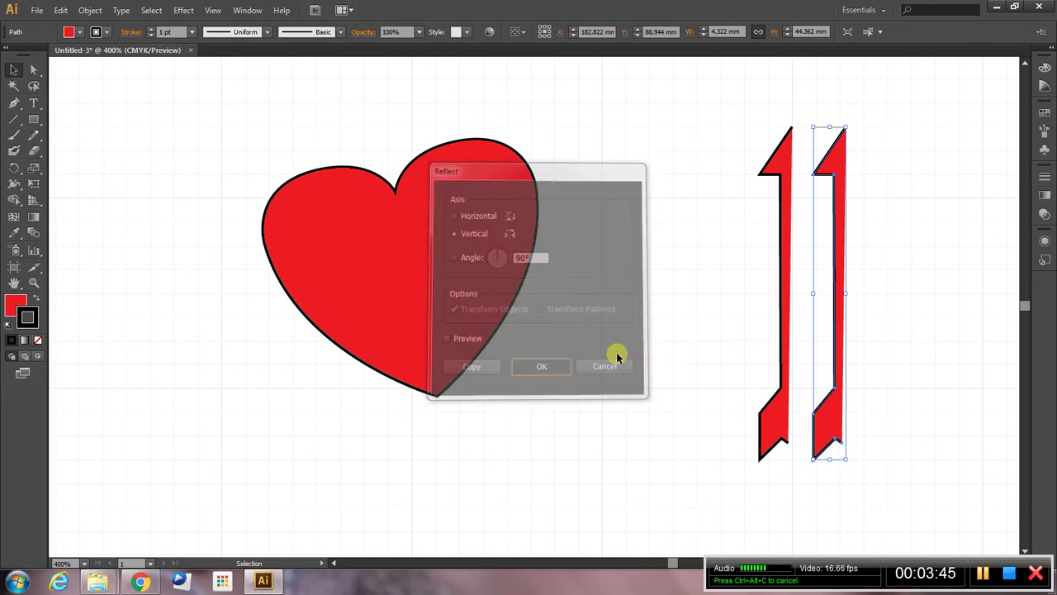
{"action": "mouse_move", "coordinate": [825, 256]}
{"action": "left_mouse_down"}
{"action": "mouse_move", "coordinate": [790, 259]}
{"action": "mouse_move", "coordinate": [806, 260]}
{"action": "left_mouse_up"}
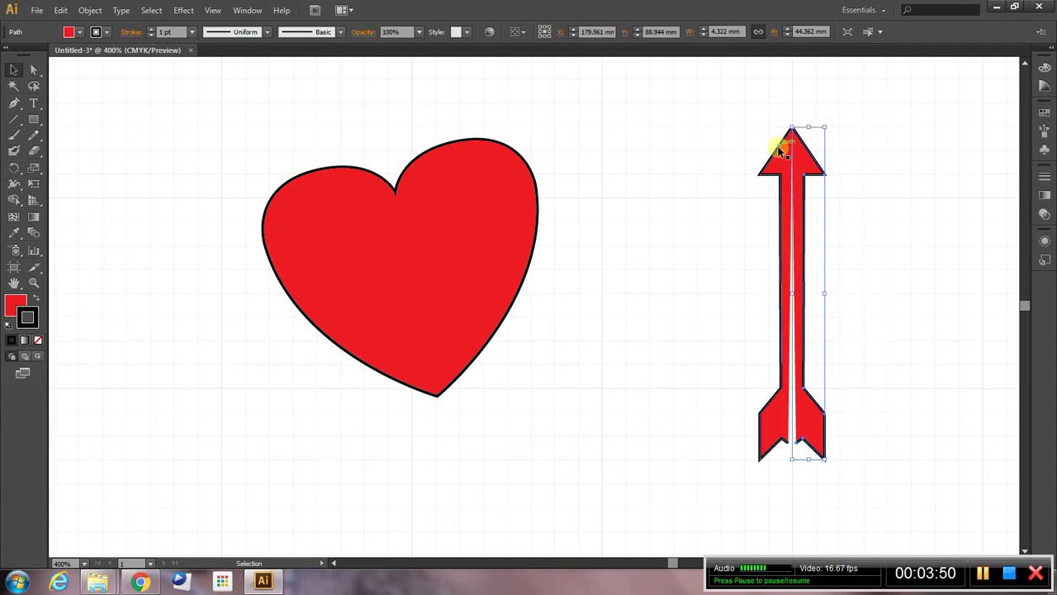
{"action": "left_click", "coordinate": [751, 98]}
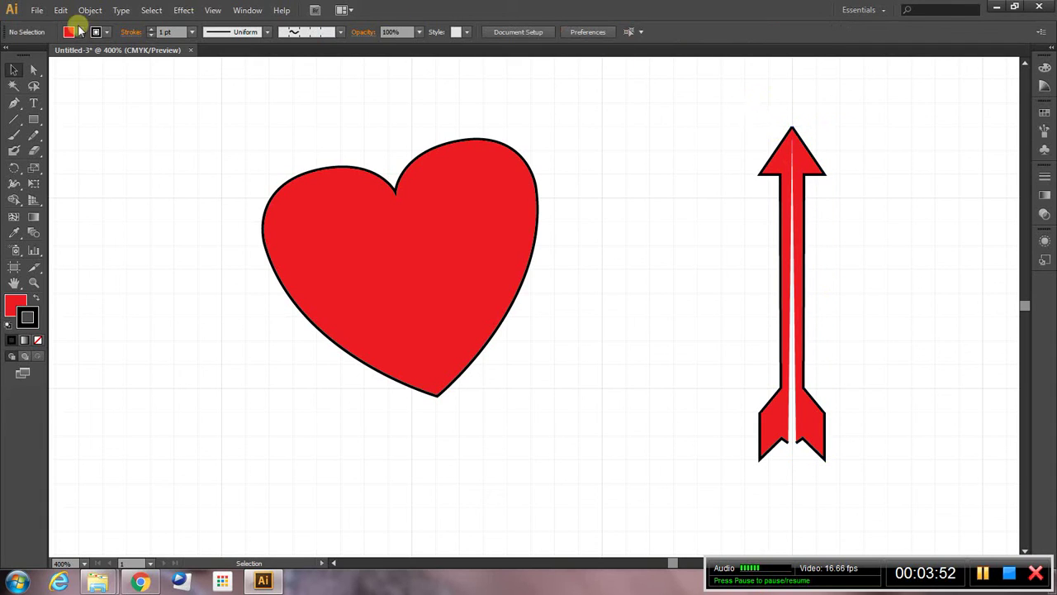
Step: Join the two arrow halves at their overlapping anchor points on the arrowhead's tip
{"action": "left_click", "coordinate": [33, 69]}
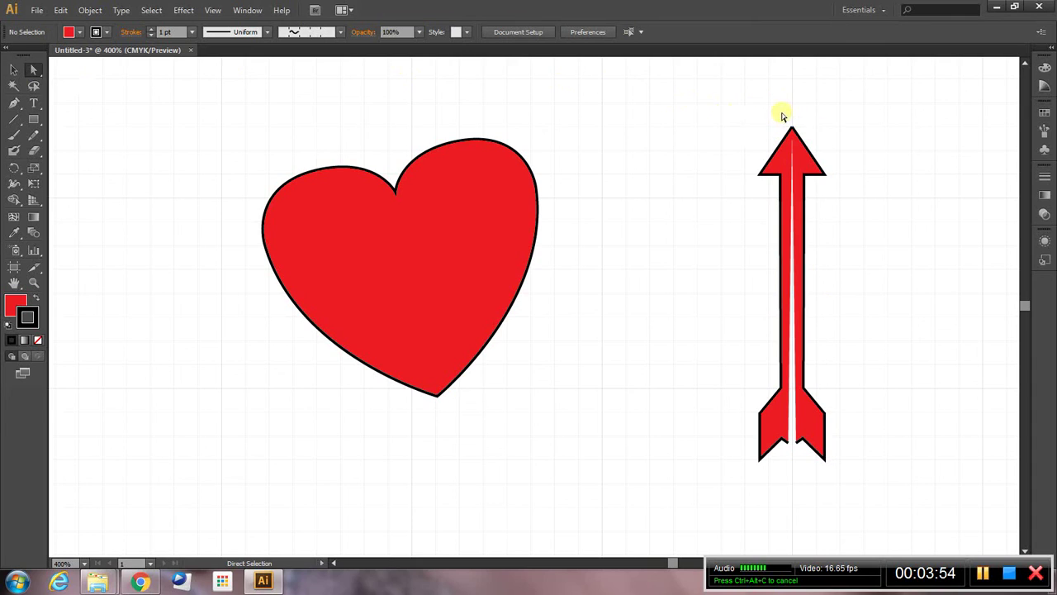
{"action": "left_click_drag", "start_coordinate": [781, 113], "coordinate": [801, 130]}
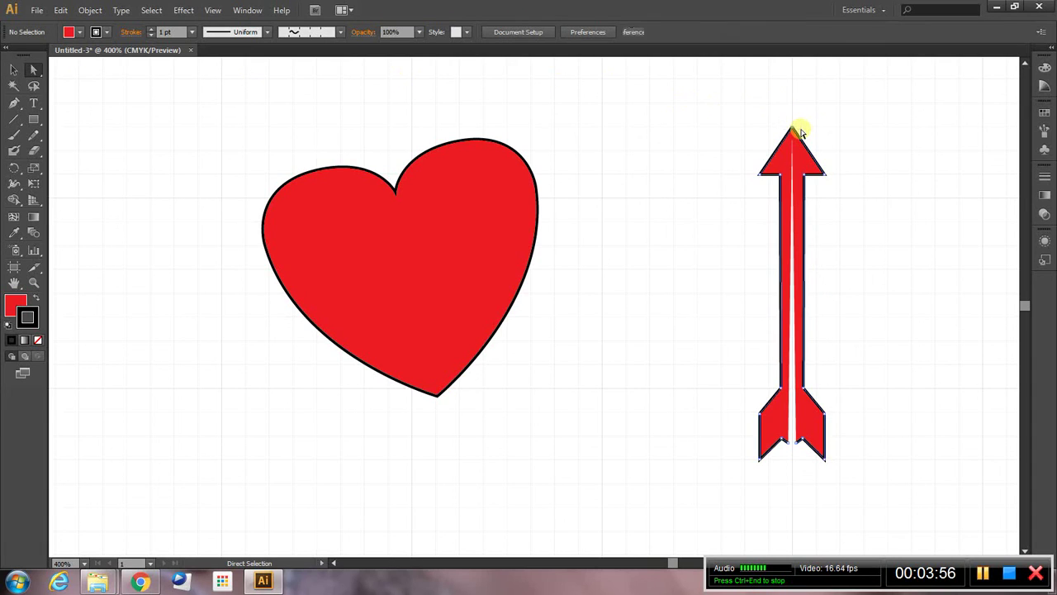
{"action": "left_click", "coordinate": [269, 32]}
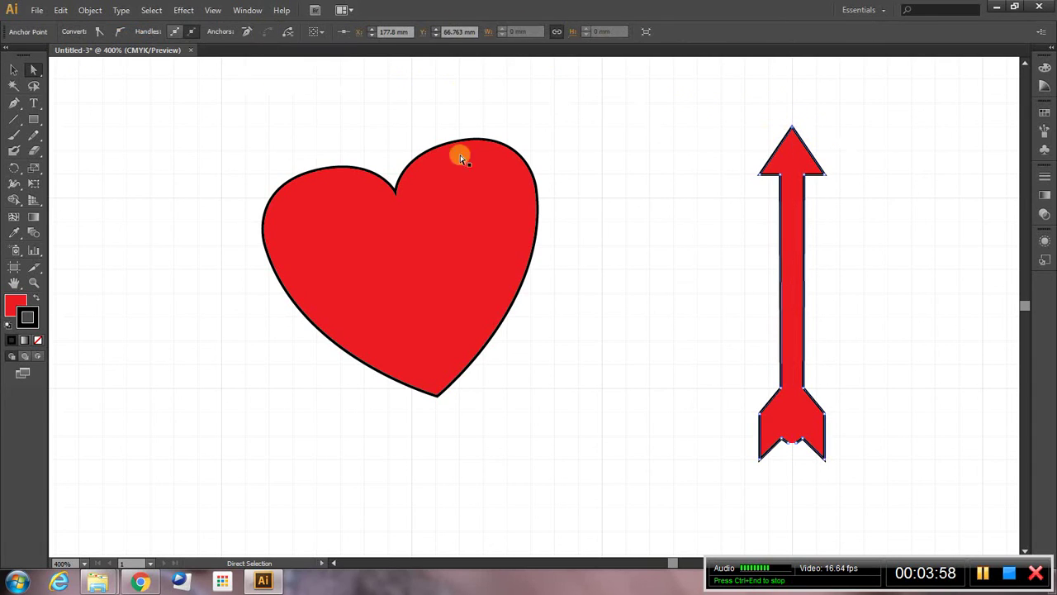
Step: Join the arrow halves at the tail's open end points and narrow the whole arrow to about 5.9 mm wide
{"action": "left_click_drag", "start_coordinate": [804, 458], "coordinate": [780, 440]}
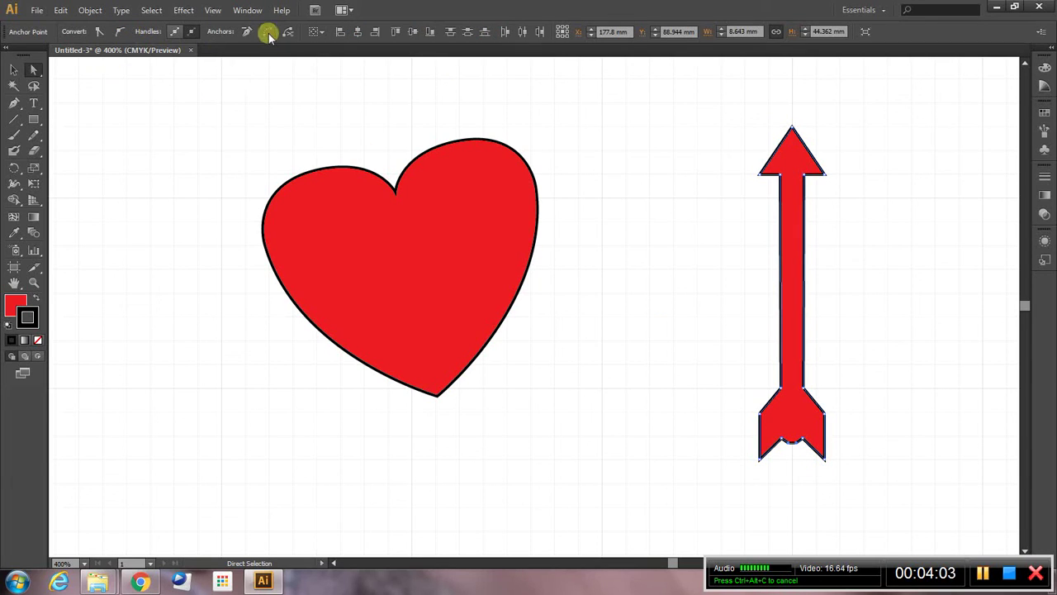
{"action": "left_click", "coordinate": [15, 69]}
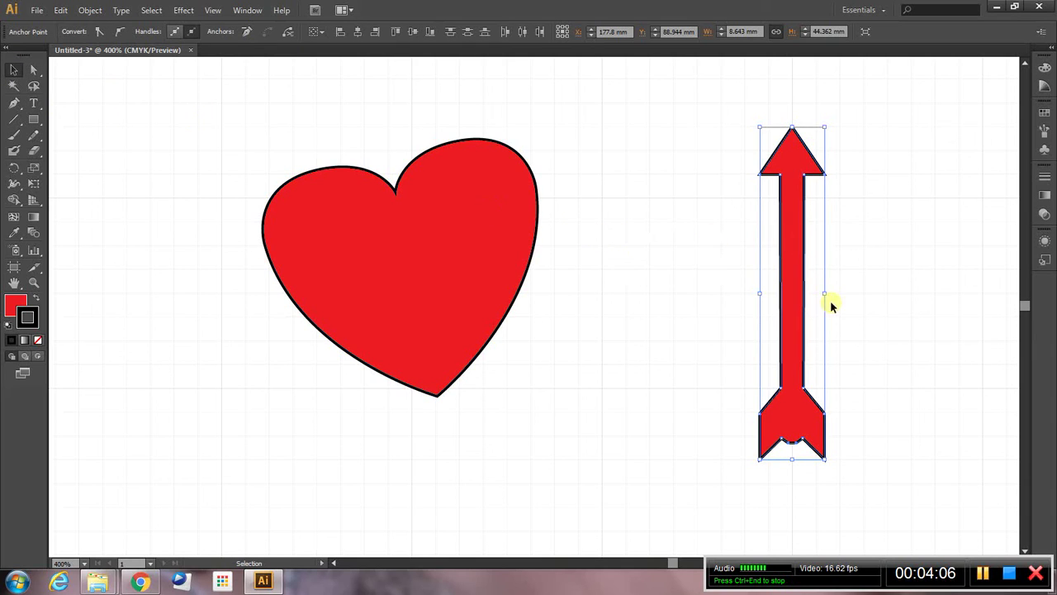
{"action": "left_click_drag", "start_coordinate": [823, 295], "coordinate": [802, 293]}
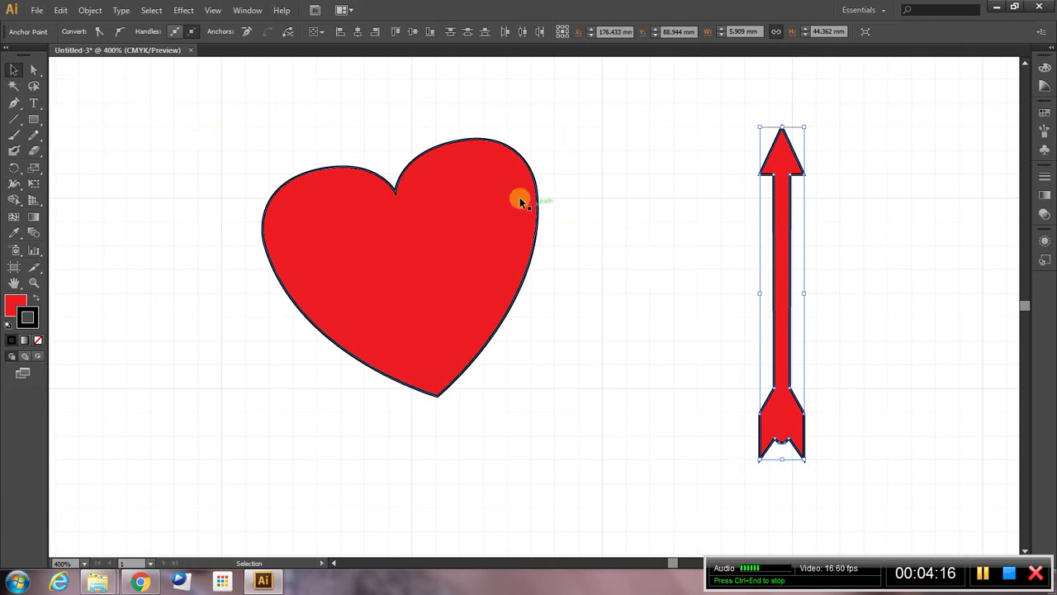
Step: Change the arrow's fill color to white
{"action": "left_click", "coordinate": [768, 163]}
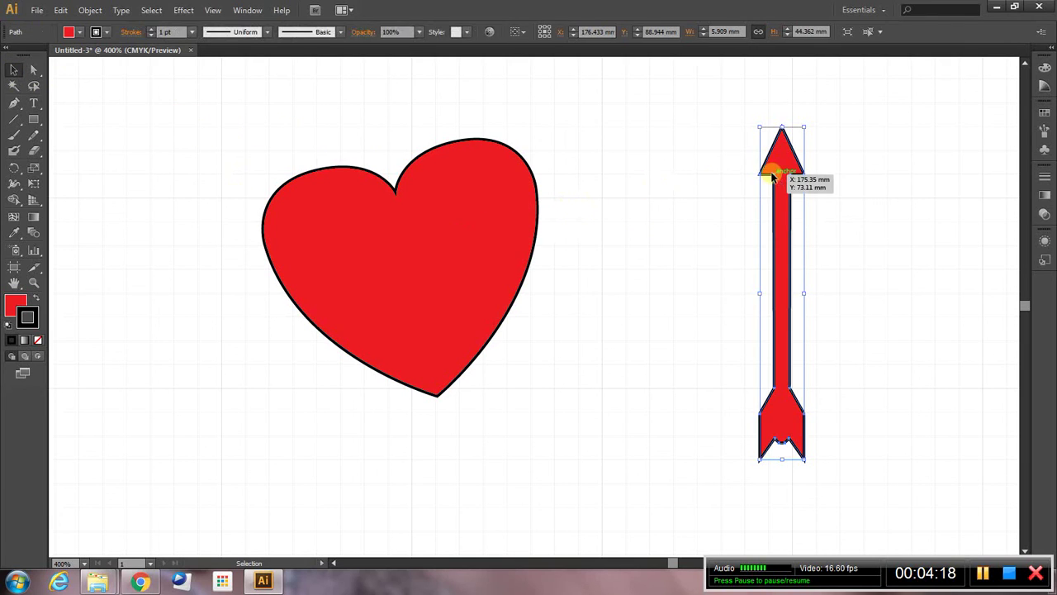
{"action": "left_click", "coordinate": [79, 33]}
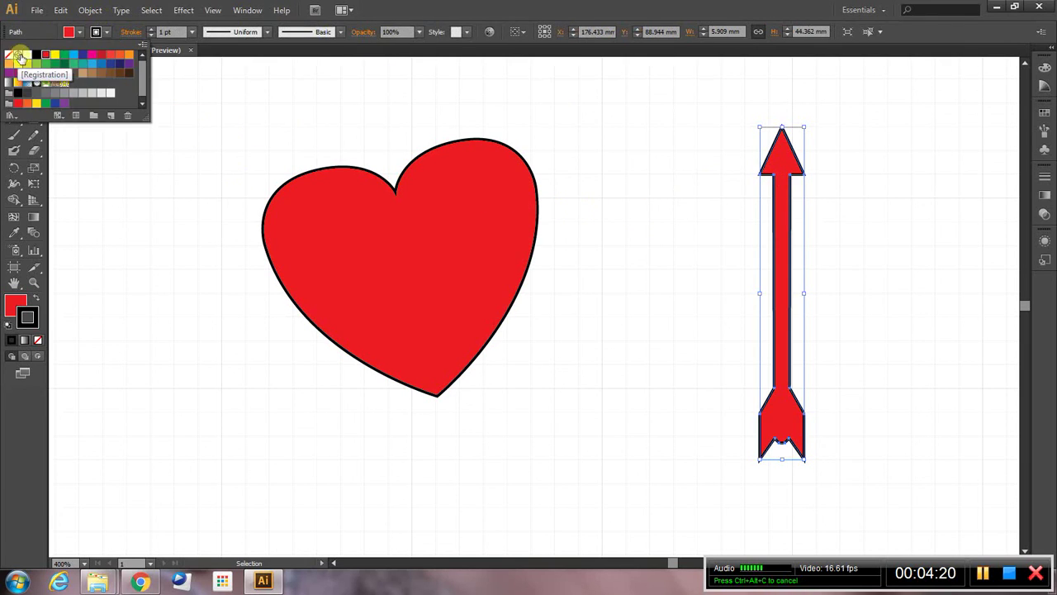
{"action": "left_click", "coordinate": [27, 54]}
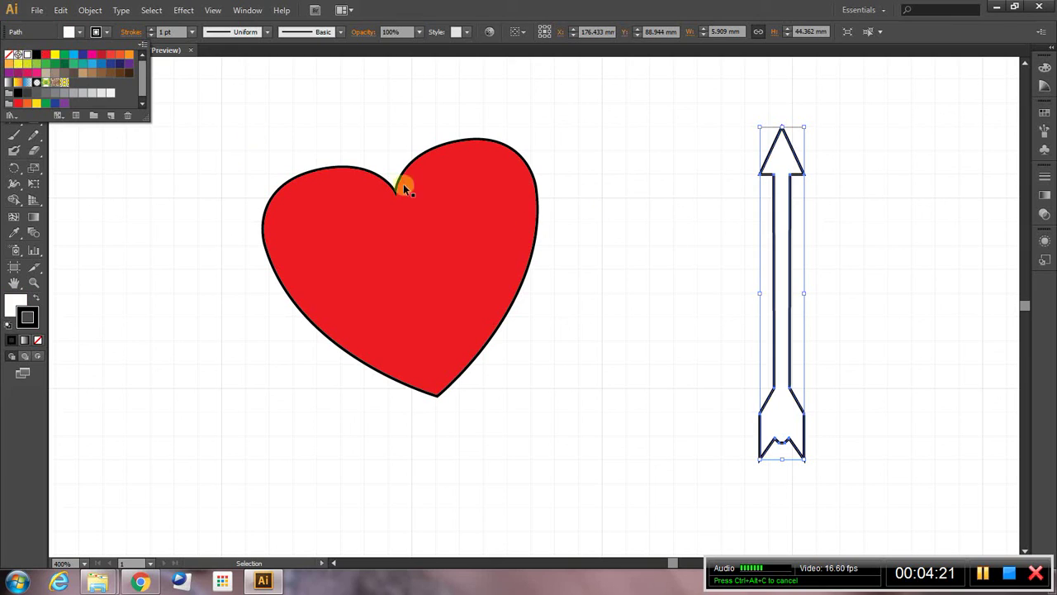
{"action": "left_click", "coordinate": [808, 464]}
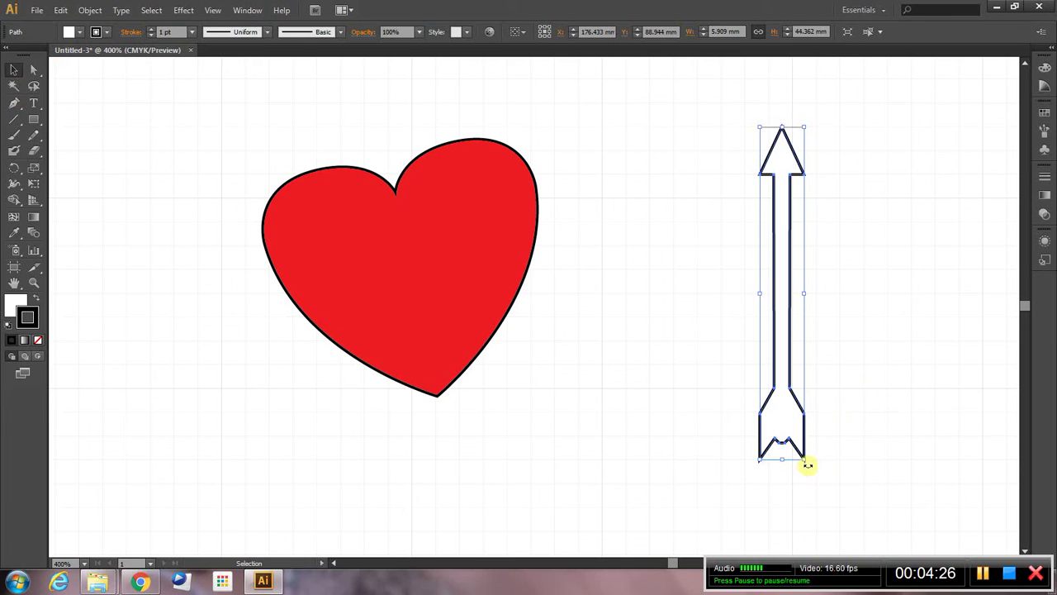
Step: Rotate and lengthen the arrow to about 61.3 by 17.2 mm, laying it diagonally across the heart with its head pointing left
{"action": "left_click_drag", "start_coordinate": [808, 465], "coordinate": [910, 302]}
{"action": "left_click_drag", "start_coordinate": [628, 248], "coordinate": [526, 237]}
{"action": "left_click_drag", "start_coordinate": [740, 274], "coordinate": [410, 246]}
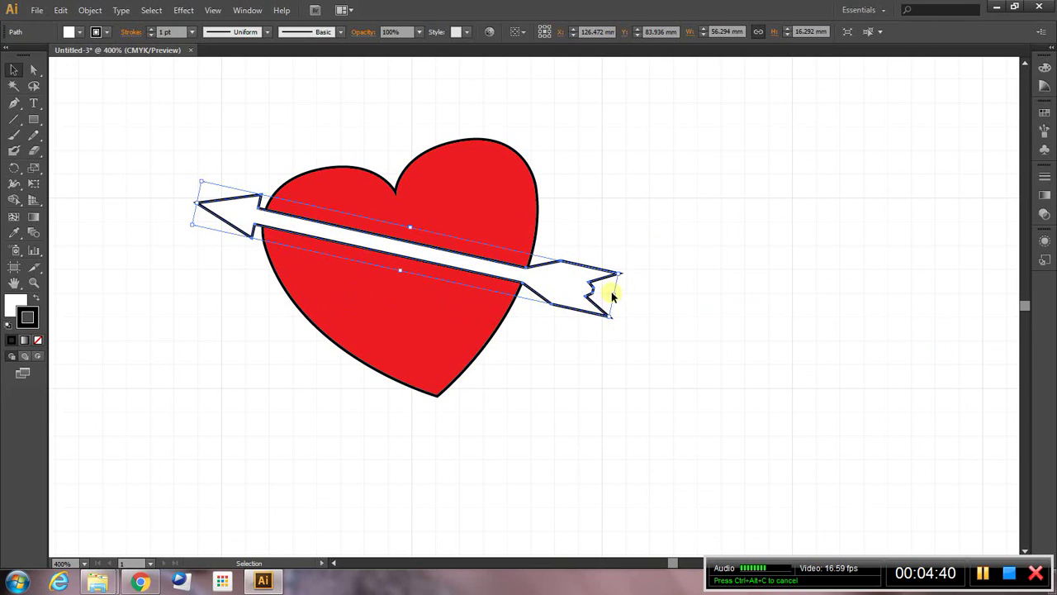
{"action": "left_click_drag", "start_coordinate": [611, 293], "coordinate": [652, 302]}
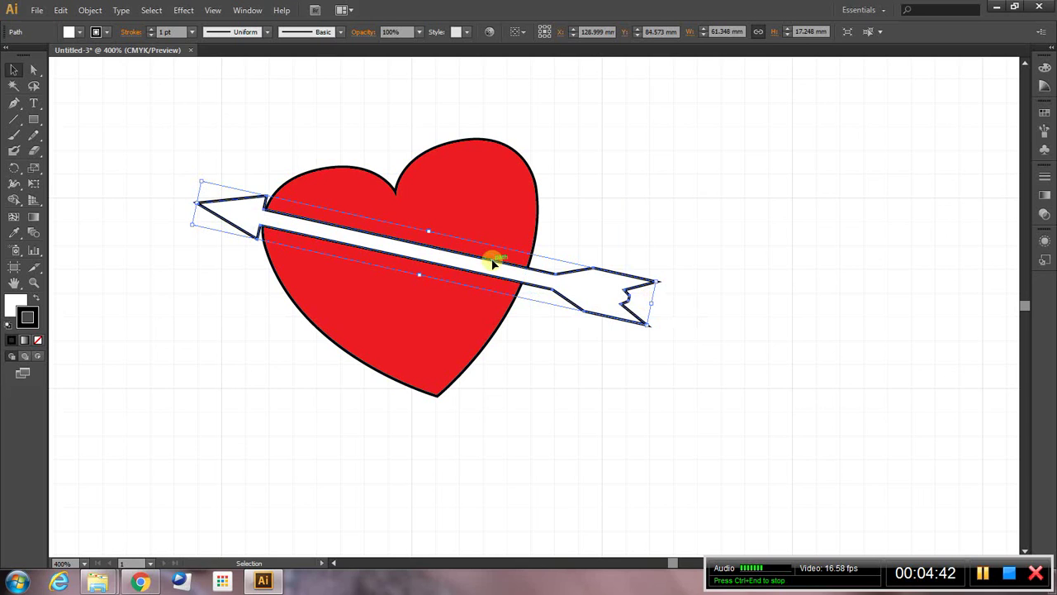
{"action": "left_click_drag", "start_coordinate": [489, 255], "coordinate": [471, 259]}
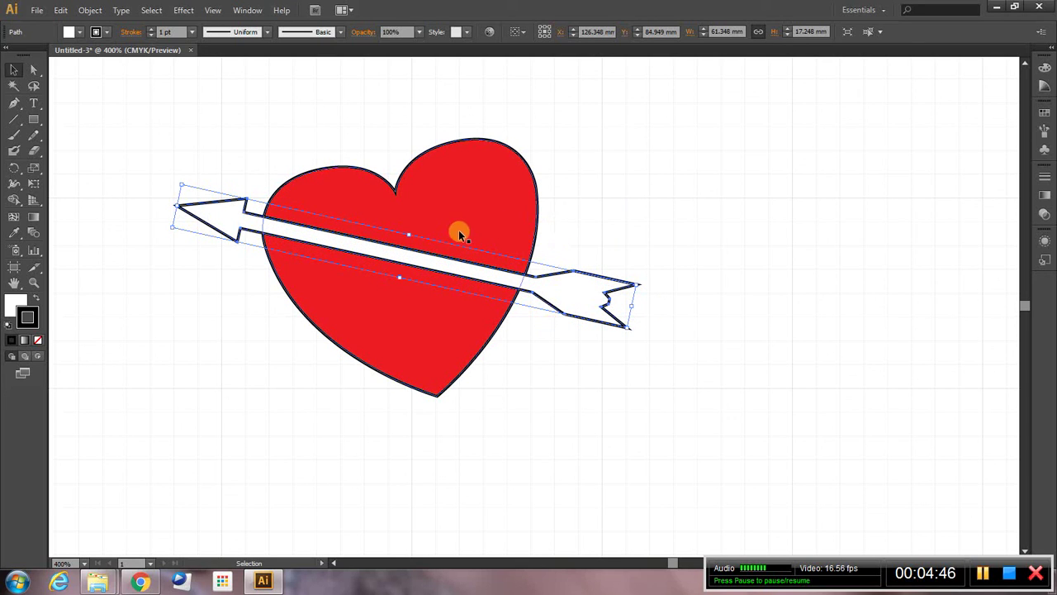
Step: Cut the arrow shaft with the Eraser at the heart's left edge and near its center, and delete the segment between the cuts
{"action": "left_click", "coordinate": [34, 151]}
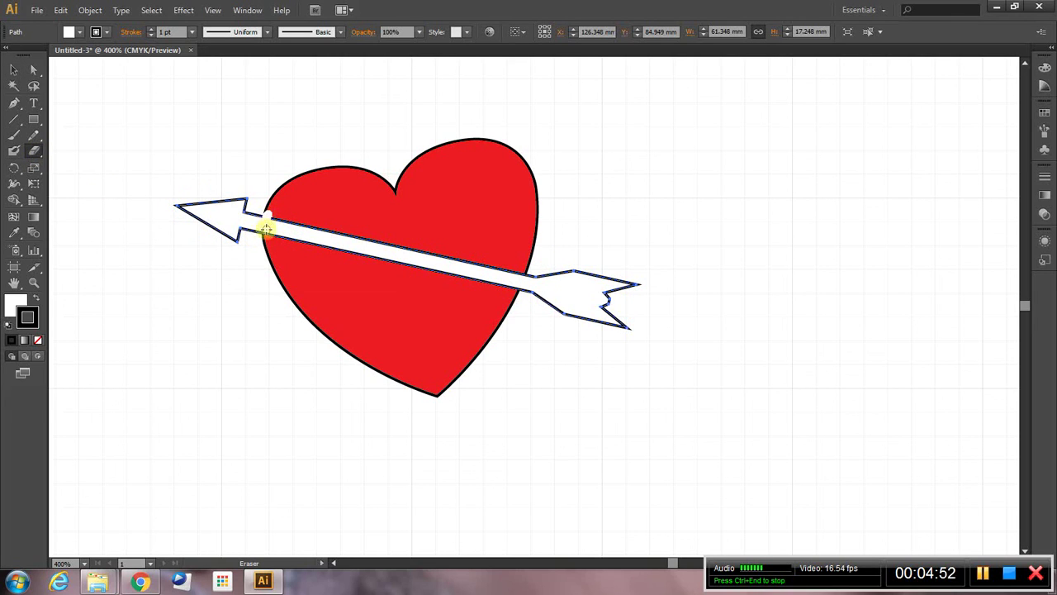
{"action": "left_click_drag", "start_coordinate": [265, 237], "coordinate": [272, 233]}
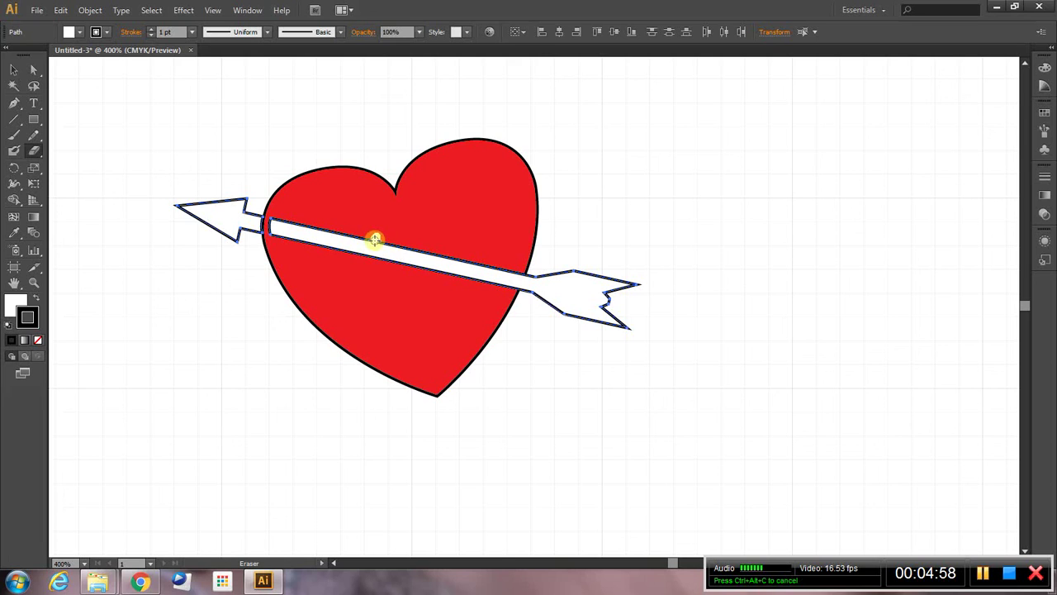
{"action": "mouse_move", "coordinate": [374, 239]}
{"action": "left_mouse_down"}
{"action": "mouse_move", "coordinate": [378, 260]}
{"action": "mouse_move", "coordinate": [372, 245]}
{"action": "left_mouse_up"}
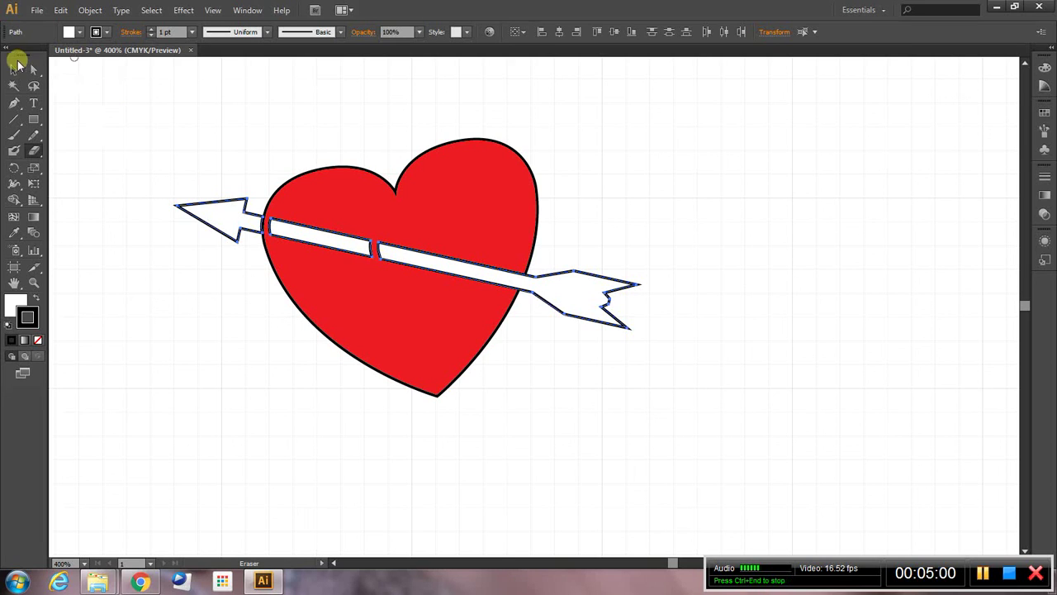
{"action": "left_click", "coordinate": [17, 66]}
{"action": "left_click", "coordinate": [146, 118]}
{"action": "left_click", "coordinate": [306, 239]}
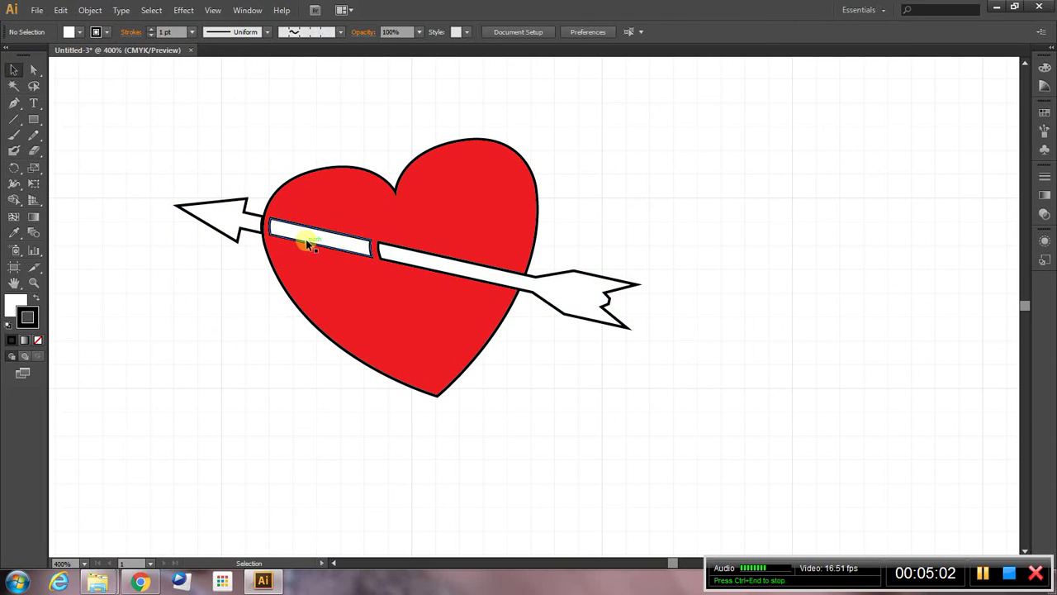
{"action": "key", "text": "Delete"}
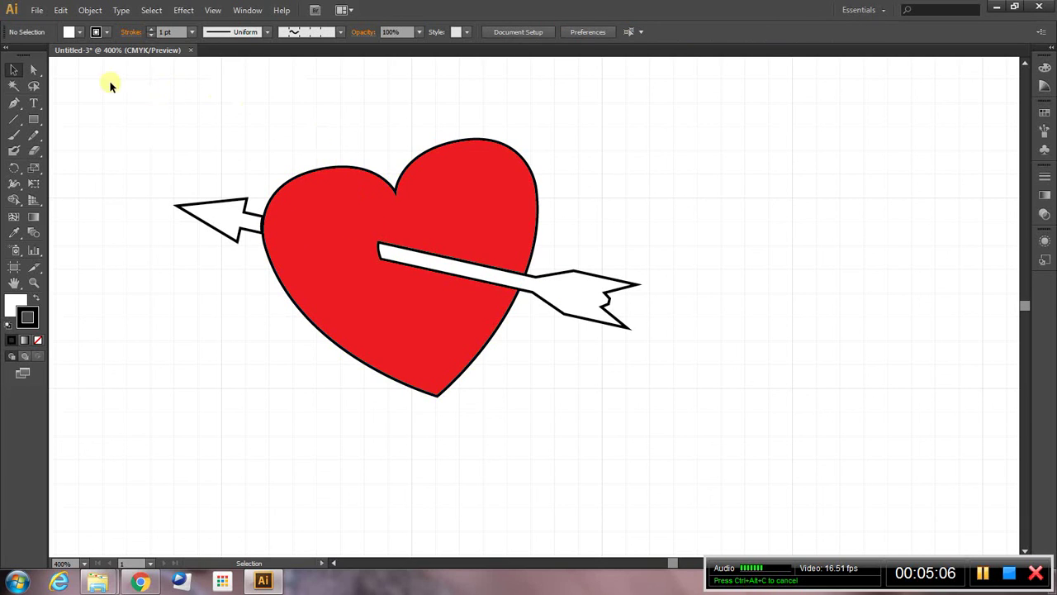
Step: Paint a short, nearly vertical curved stroke about 5.3 mm tall over the cut end of the shaft inside the heart
{"action": "left_click", "coordinate": [13, 134]}
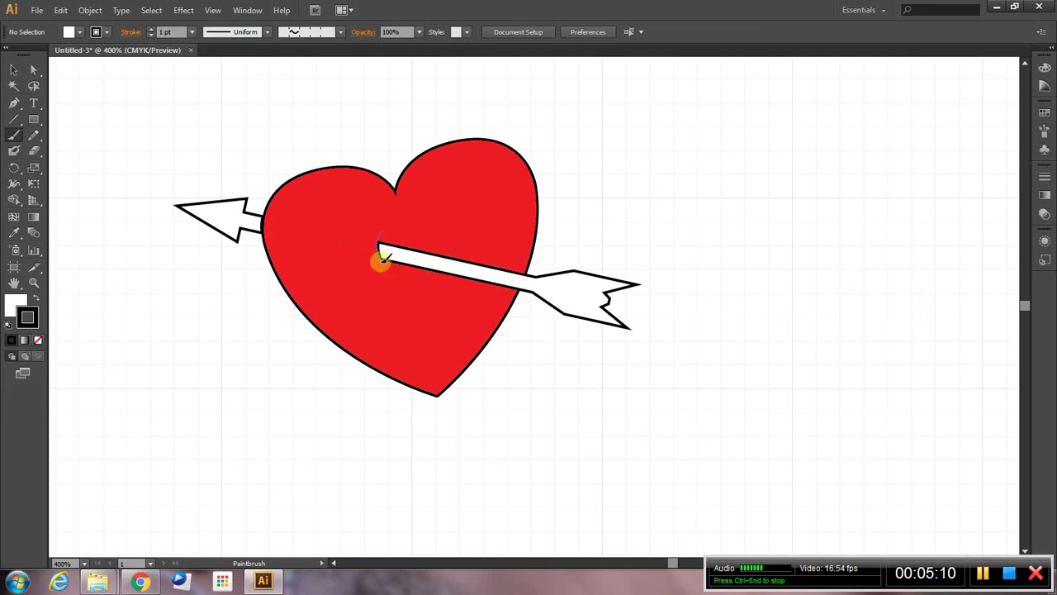
{"action": "left_click_drag", "start_coordinate": [389, 270], "coordinate": [378, 234]}
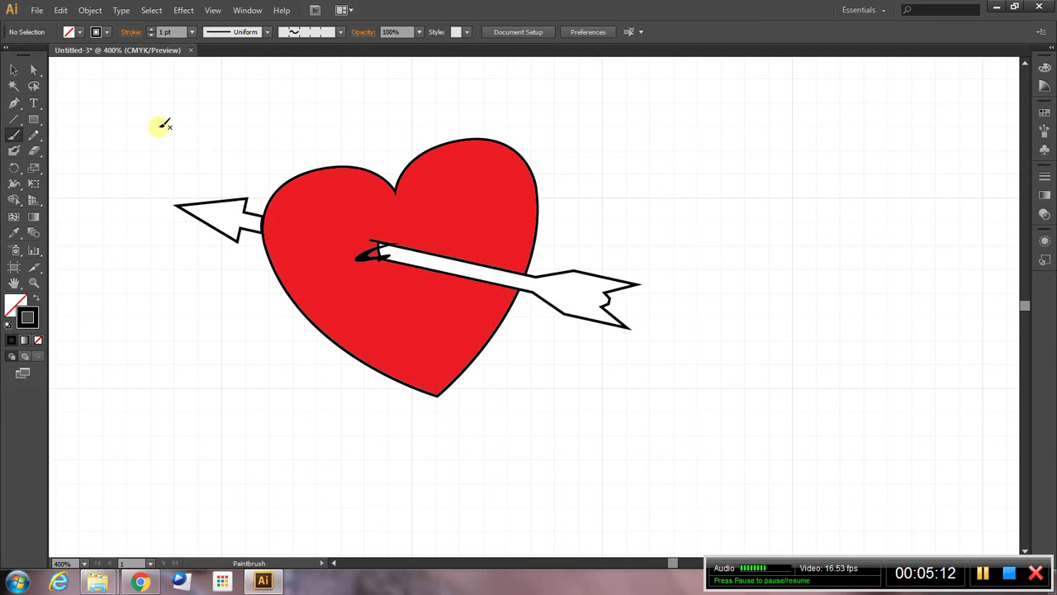
Step: Try to switch the unselected painted stroke to the Basic brush definition
{"action": "left_click", "coordinate": [340, 32]}
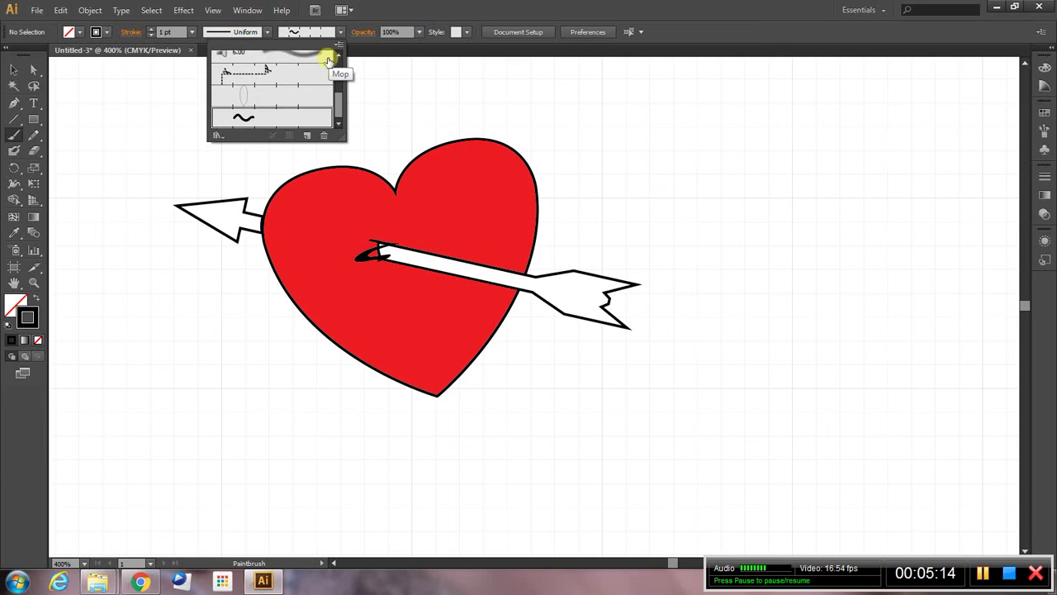
{"action": "left_click_drag", "start_coordinate": [341, 104], "coordinate": [335, 31]}
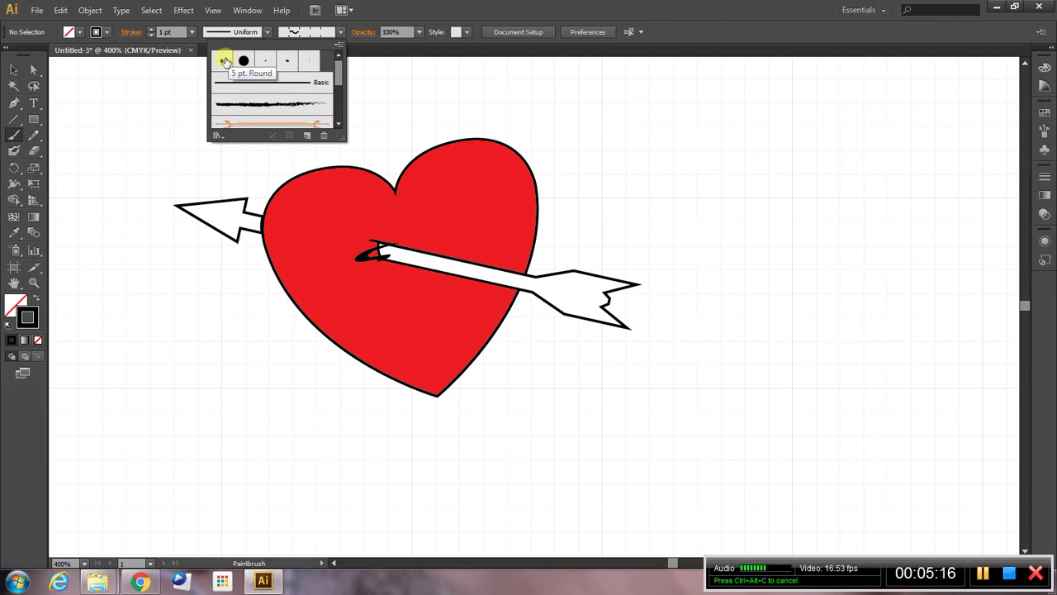
{"action": "left_click", "coordinate": [259, 85]}
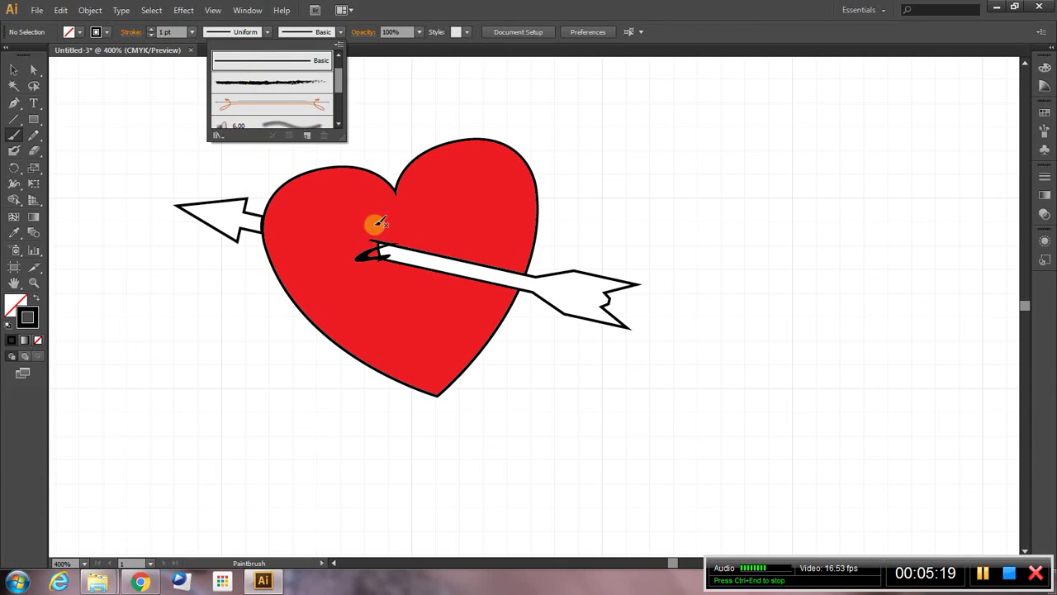
{"action": "left_click", "coordinate": [12, 61]}
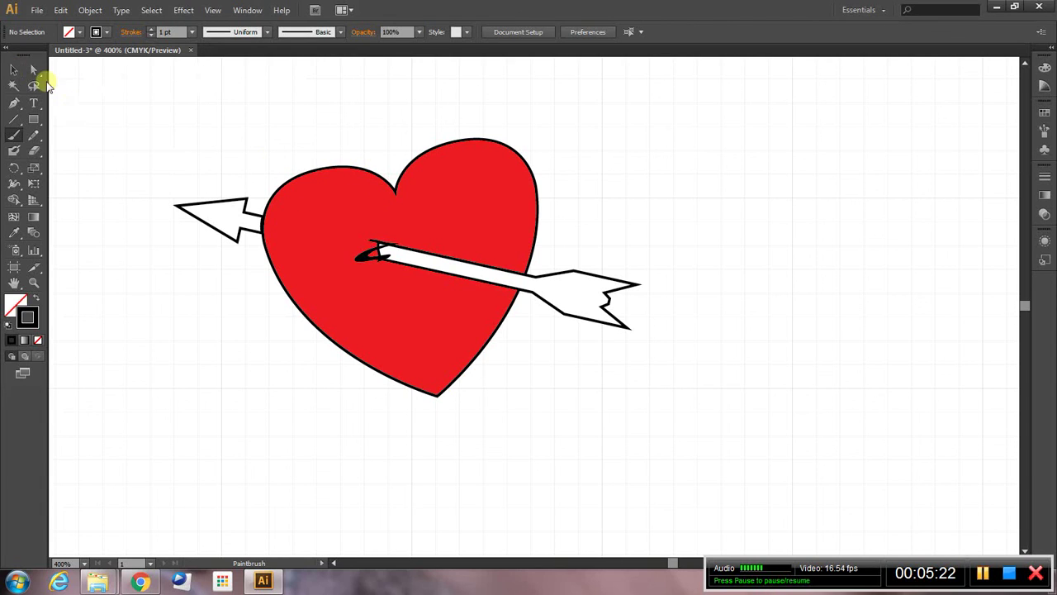
Step: Select the painted stroke at the shaft's cut end and apply the Basic brush after trying 5 pt. Round
{"action": "left_click", "coordinate": [13, 70]}
{"action": "left_click", "coordinate": [354, 267]}
{"action": "left_click", "coordinate": [365, 257]}
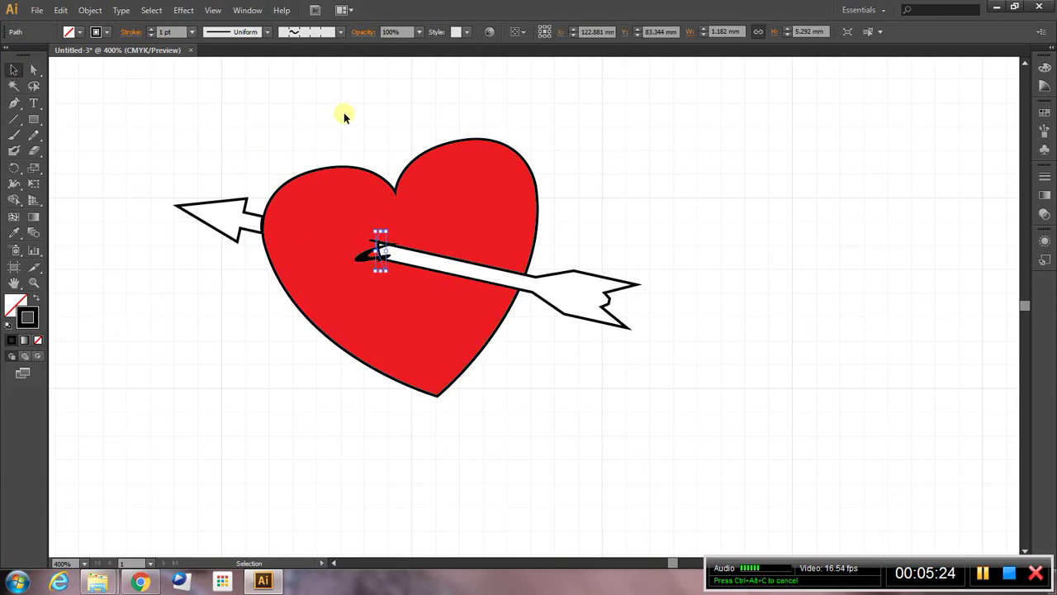
{"action": "left_click", "coordinate": [339, 33]}
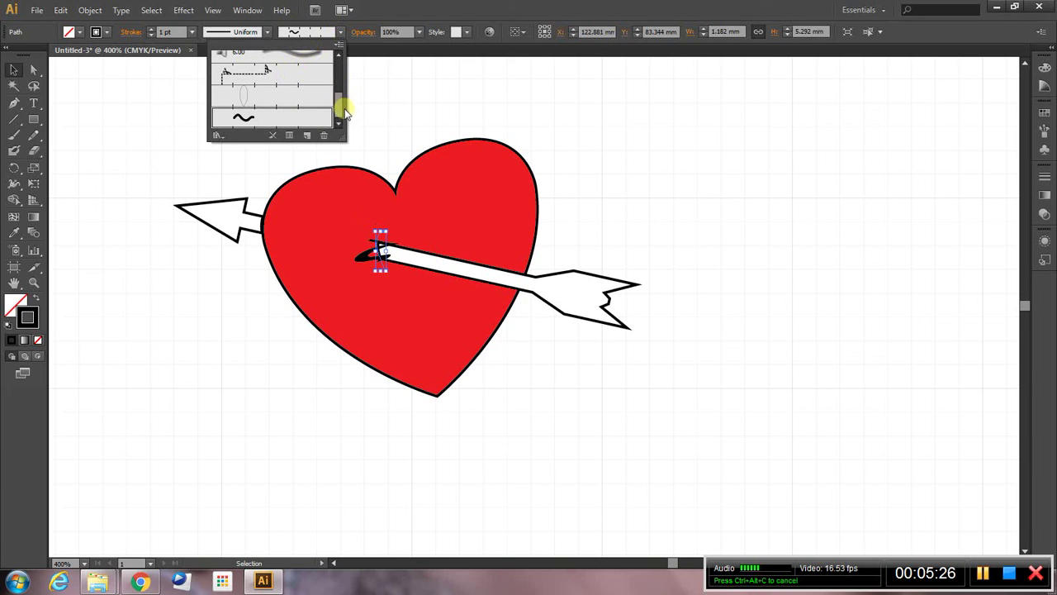
{"action": "left_click_drag", "start_coordinate": [341, 99], "coordinate": [338, 52]}
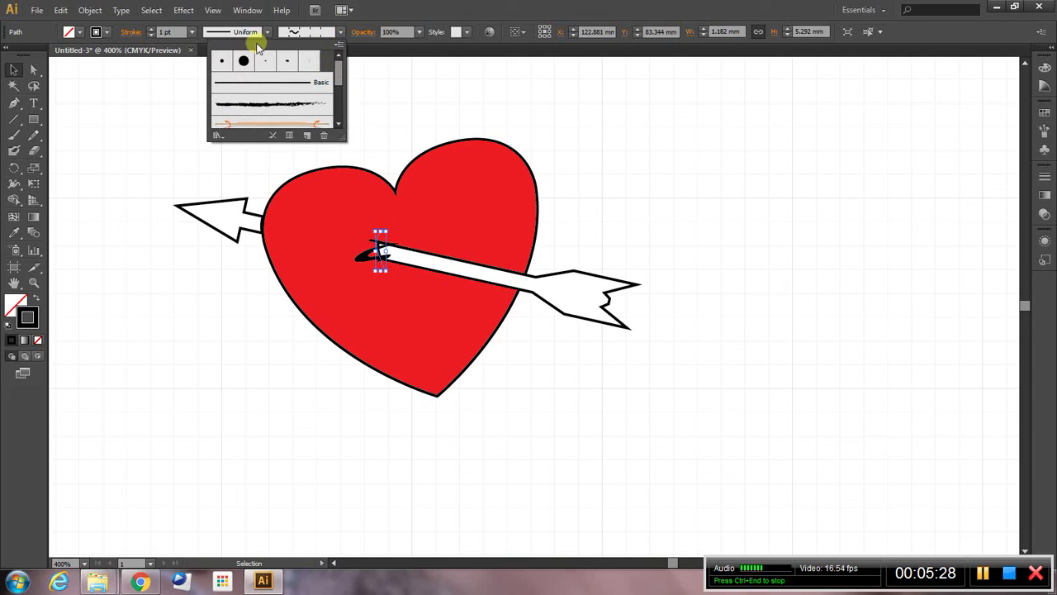
{"action": "left_click", "coordinate": [234, 84]}
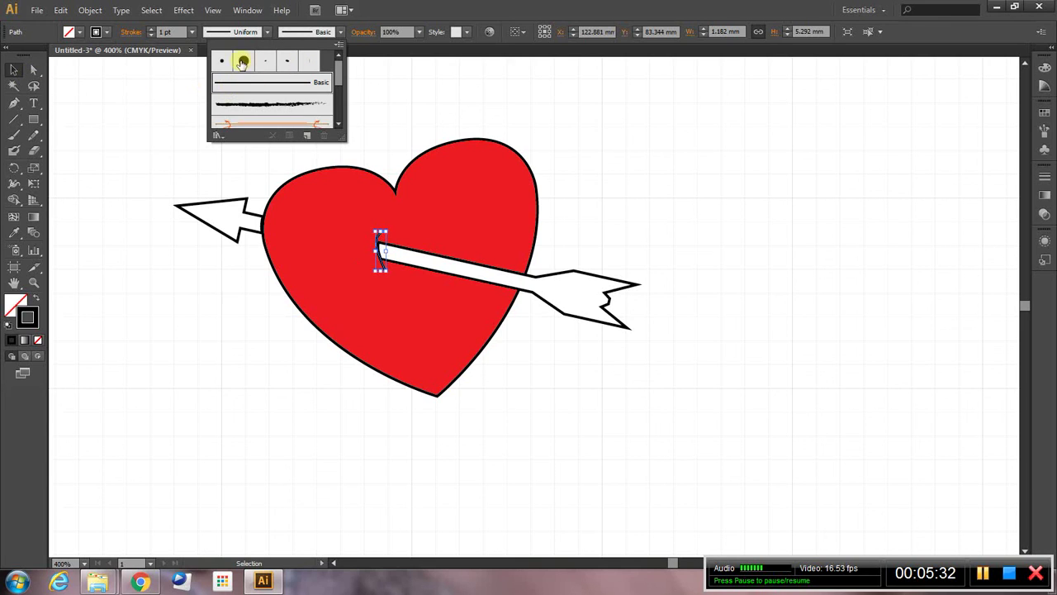
{"action": "left_click", "coordinate": [222, 62]}
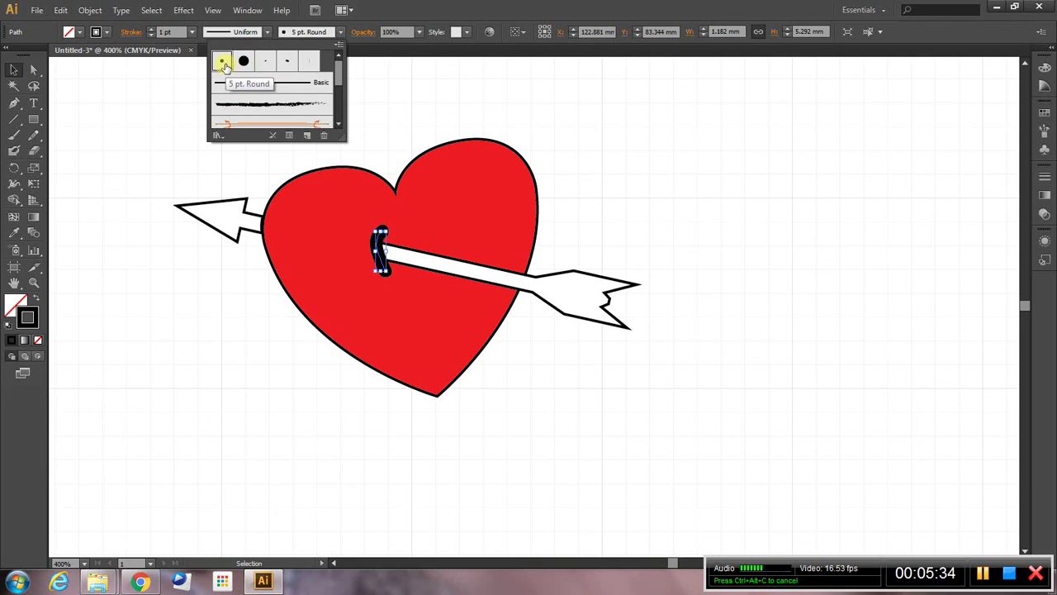
{"action": "left_click", "coordinate": [253, 86]}
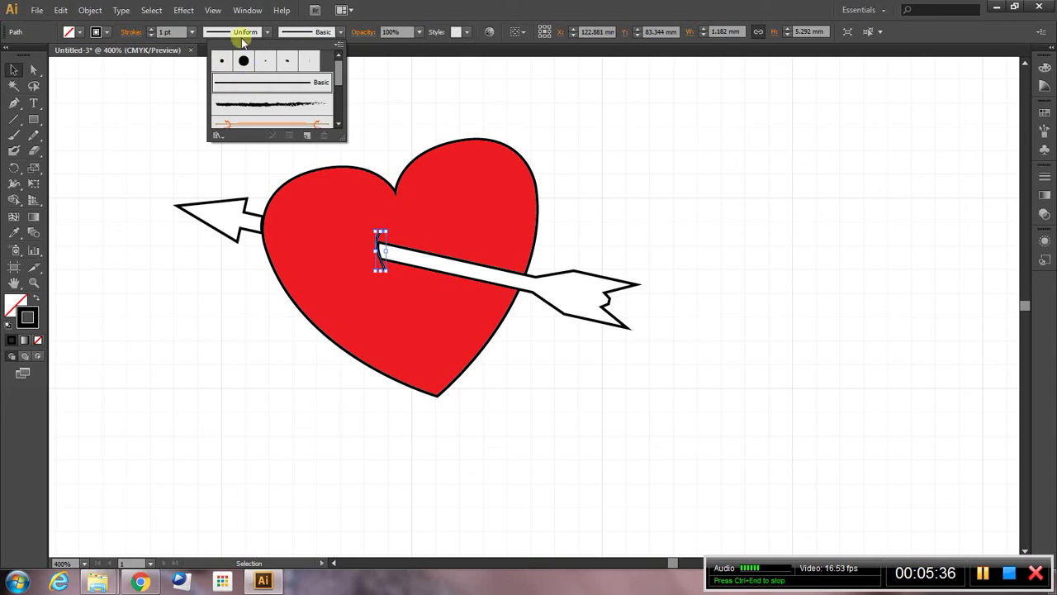
Step: Set the painted stroke's weight to 2 pt and deselect it
{"action": "left_click", "coordinate": [154, 31]}
{"action": "left_click", "coordinate": [152, 30]}
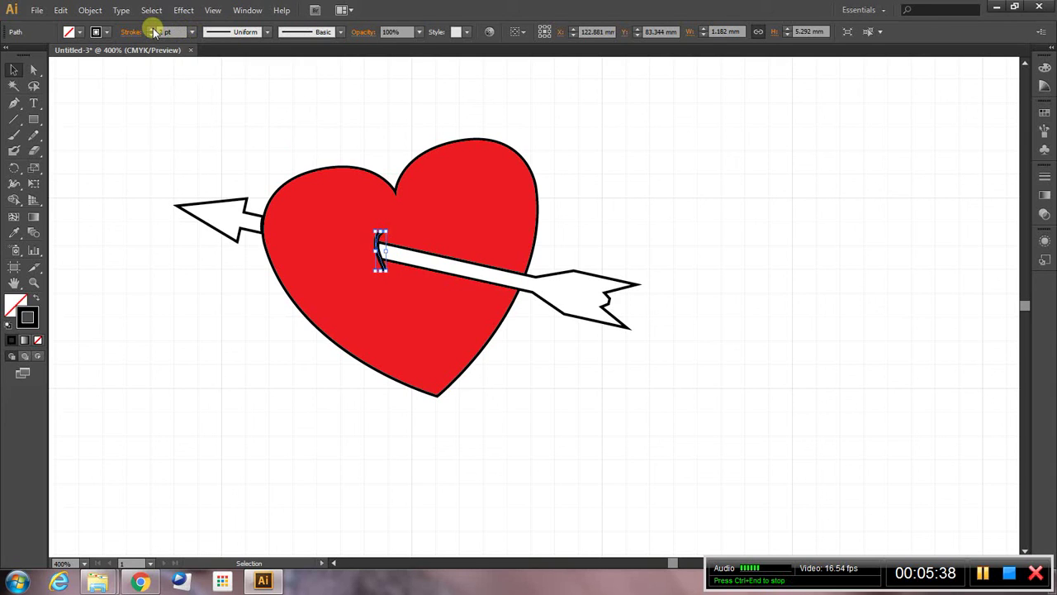
{"action": "left_click", "coordinate": [580, 180]}
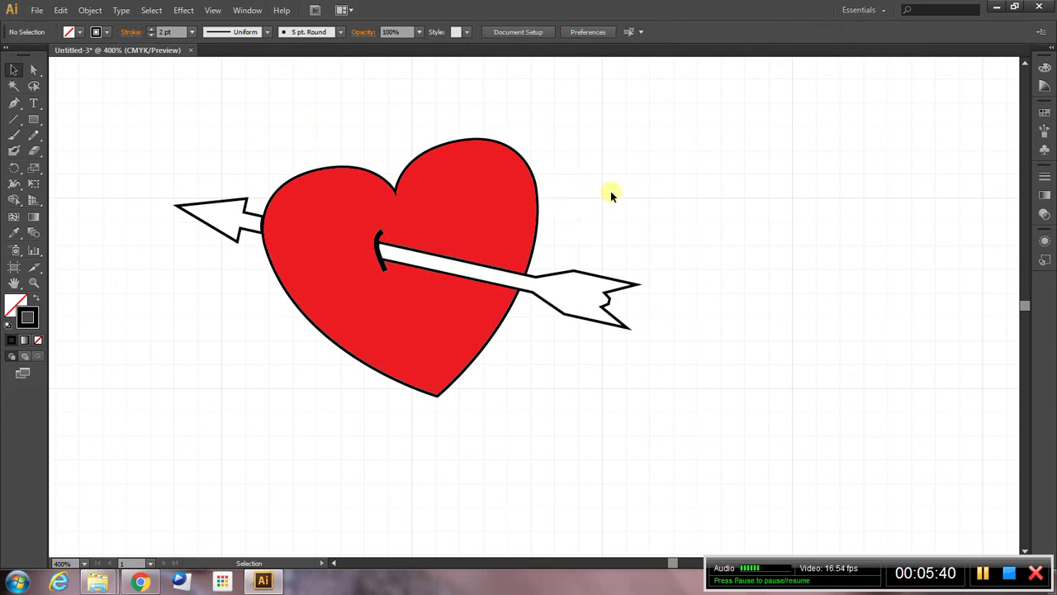